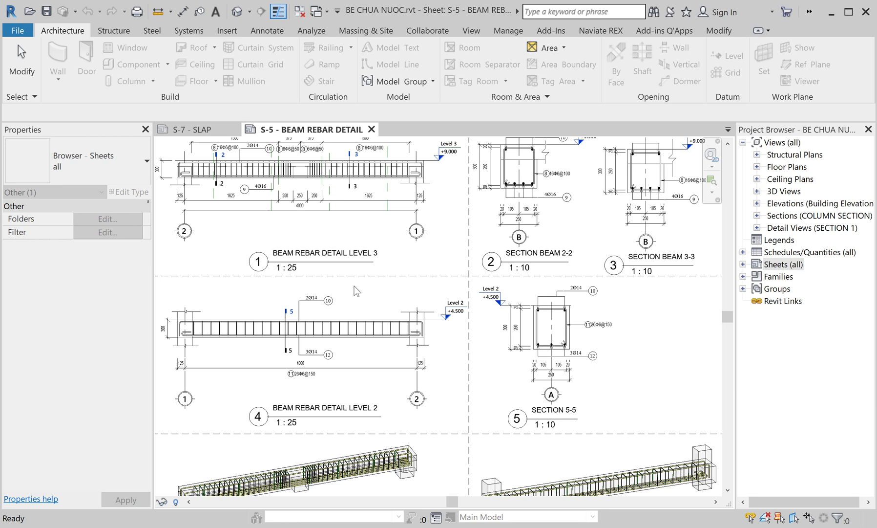
# - Zoom in on sheet S-5's BEAM REBAR DETAIL LEVEL 3 viewport near section mark 3
pyautogui.click(355, 287)
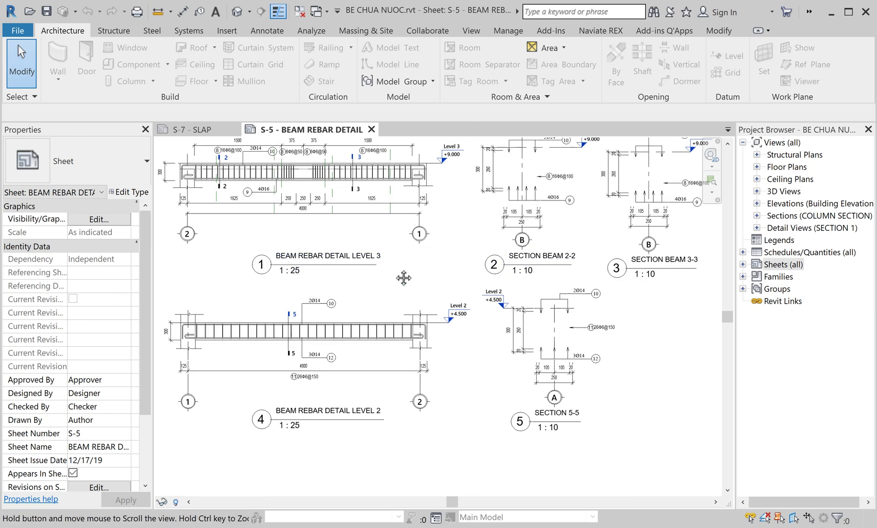
pyautogui.moveTo(402, 276); pyautogui.dragTo(507, 324, button='middle')
pyautogui.scroll(3, 508, 224)
pyautogui.moveTo(386, 146); pyautogui.dragTo(386, 261, button='middle')
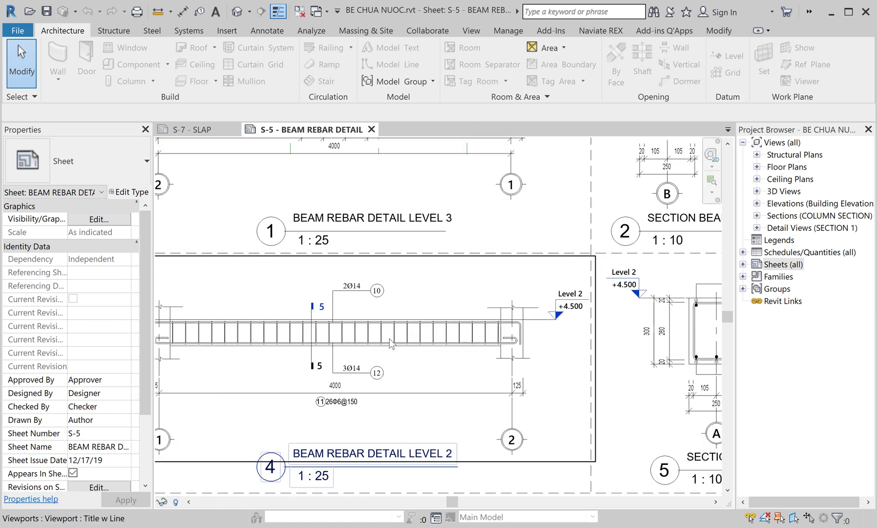
pyautogui.scroll(2, 394, 337)
pyautogui.moveTo(395, 336); pyautogui.dragTo(401, 434, button='middle')
pyautogui.moveTo(401, 254); pyautogui.dragTo(401, 406, button='middle')
pyautogui.moveTo(405, 293); pyautogui.dragTo(469, 391, button='middle')
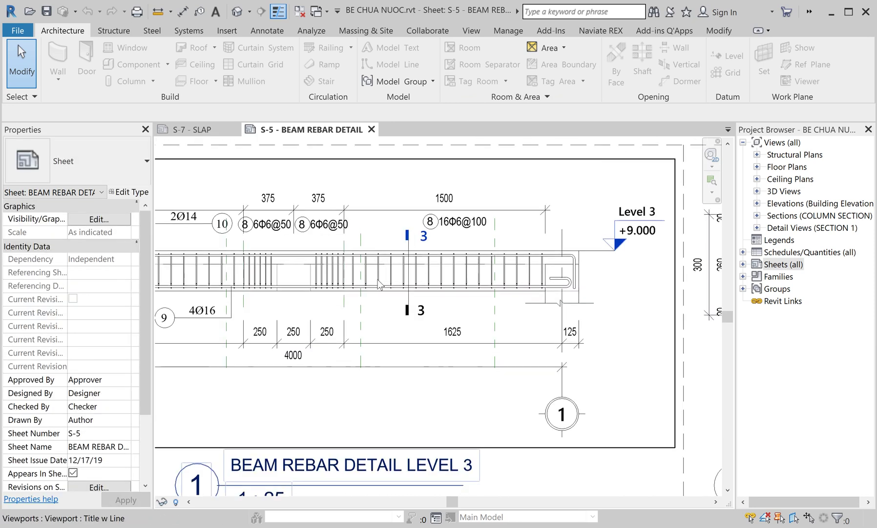
pyautogui.scroll(2, 474, 256)
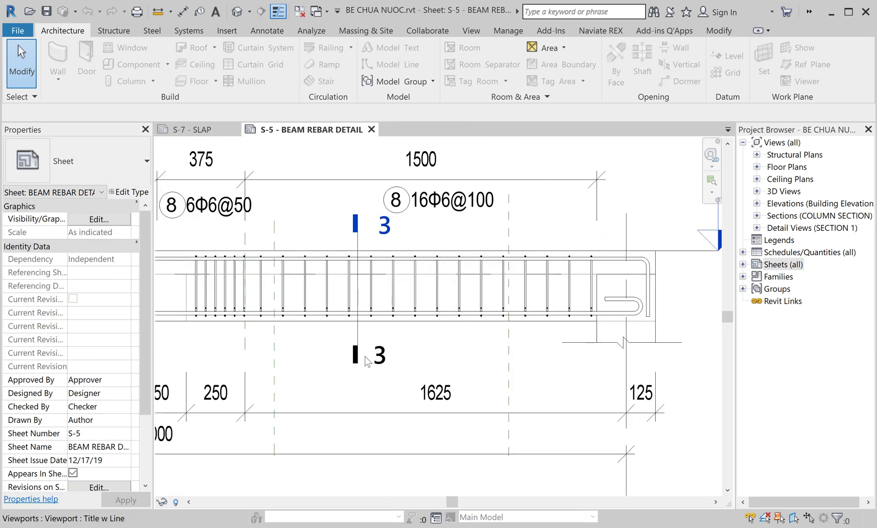
# - Activate the Level 3 beam viewport and set its detail level to Coarse, after briefly trying Fine
pyautogui.doubleClick(442, 354)
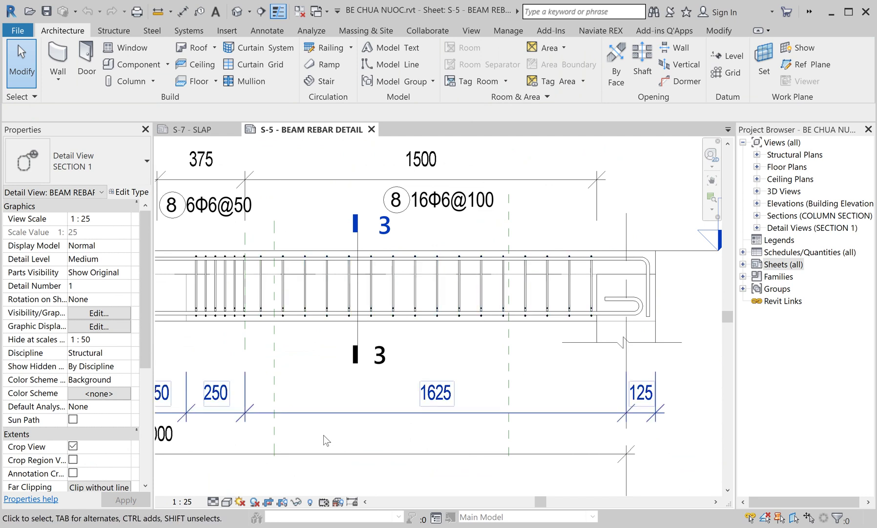
pyautogui.click(215, 503)
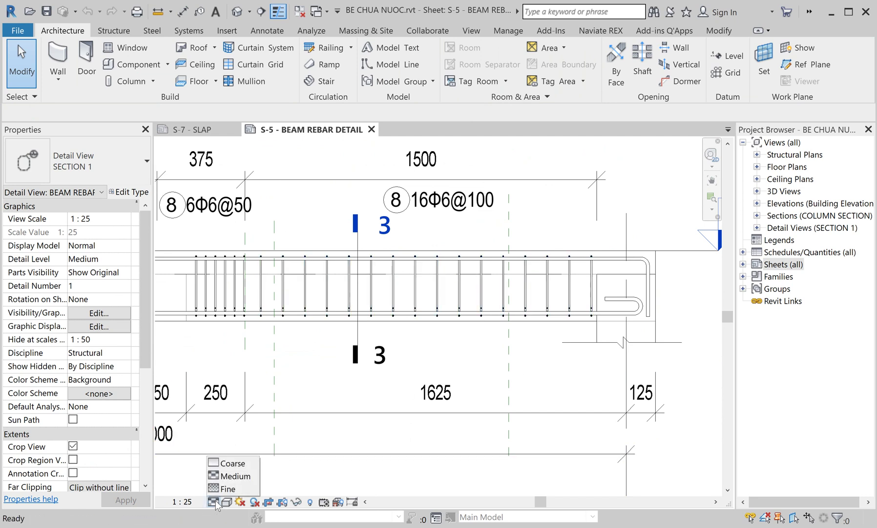
pyautogui.click(226, 489)
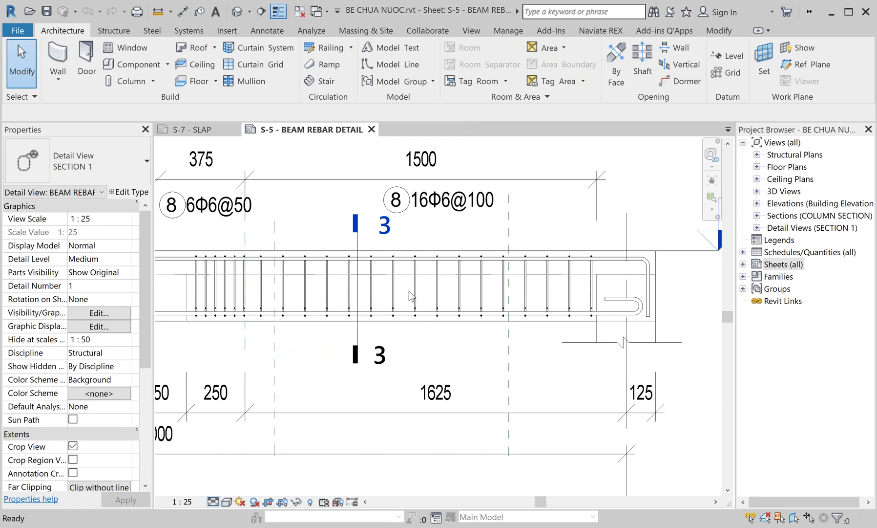
pyautogui.click(213, 501)
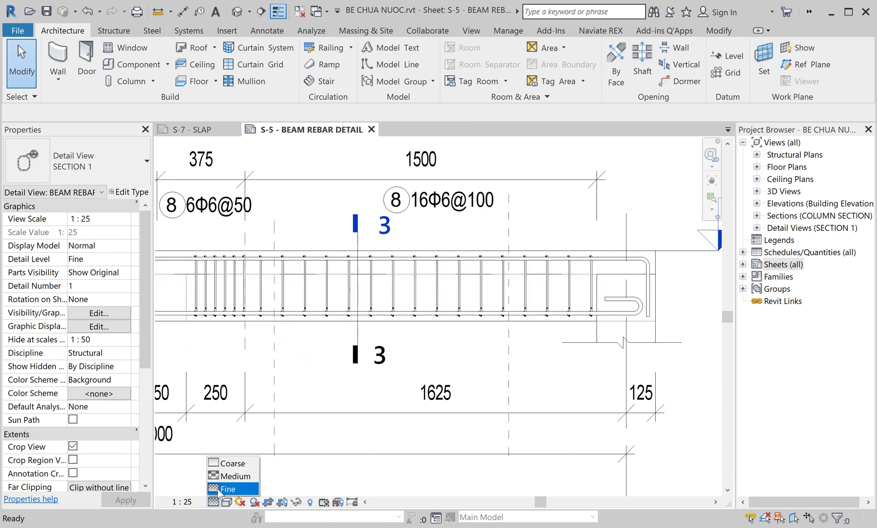
pyautogui.click(239, 466)
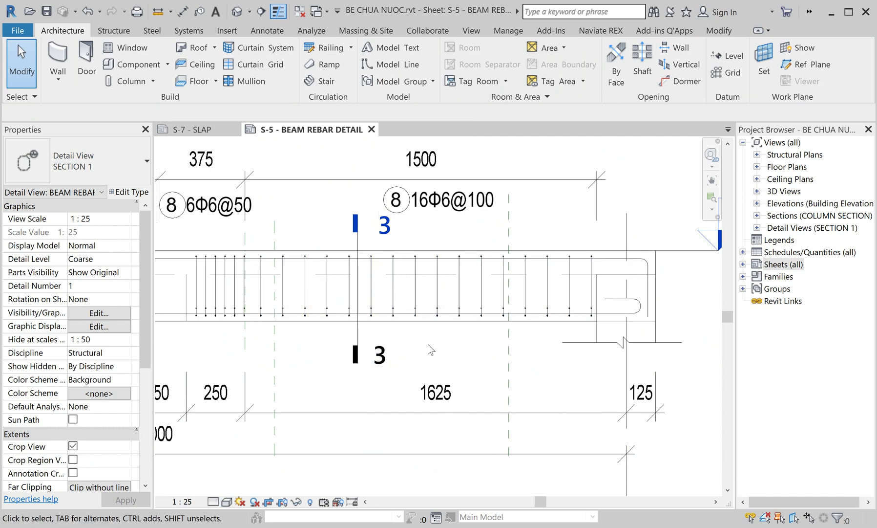
pyautogui.scroll(2, 518, 276)
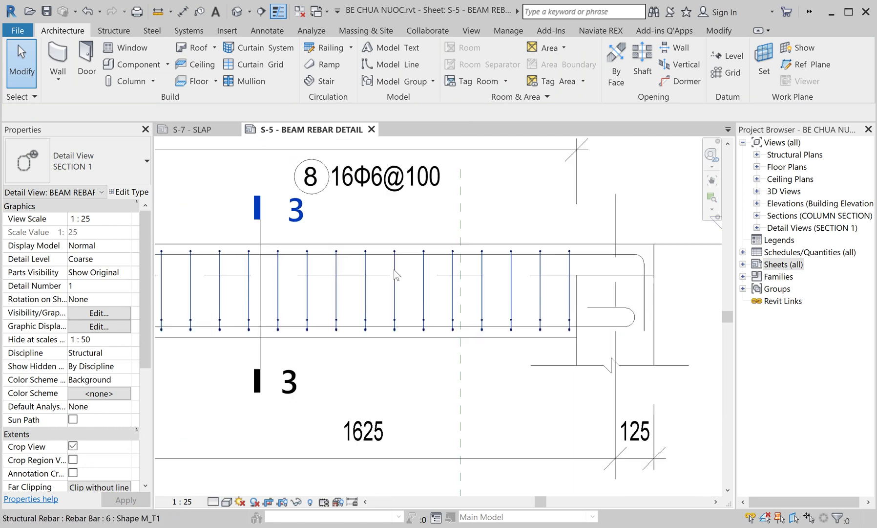
pyautogui.scroll(-2, 393, 269)
pyautogui.moveTo(587, 270)
pyautogui.mouseDown(button='middle')
pyautogui.moveTo(245, 245)
pyautogui.moveTo(391, 257)
pyautogui.mouseUp(button='middle')
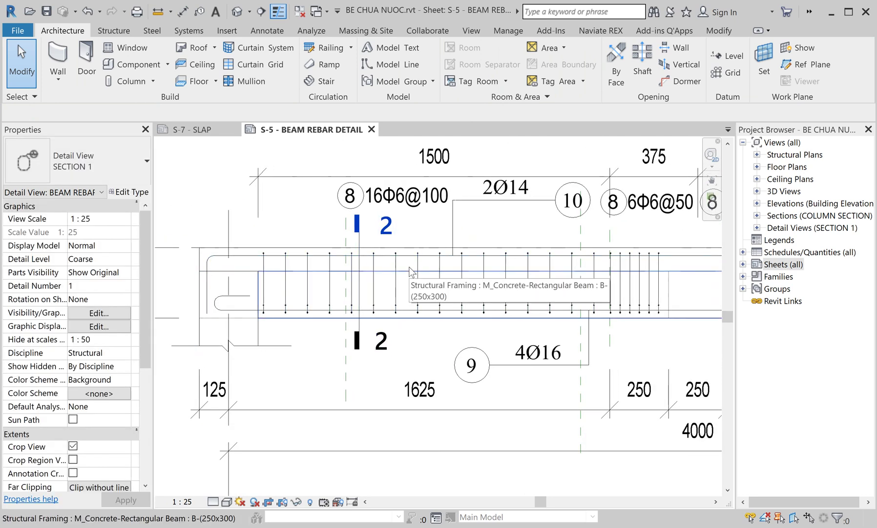
pyautogui.scroll(2, 462, 259)
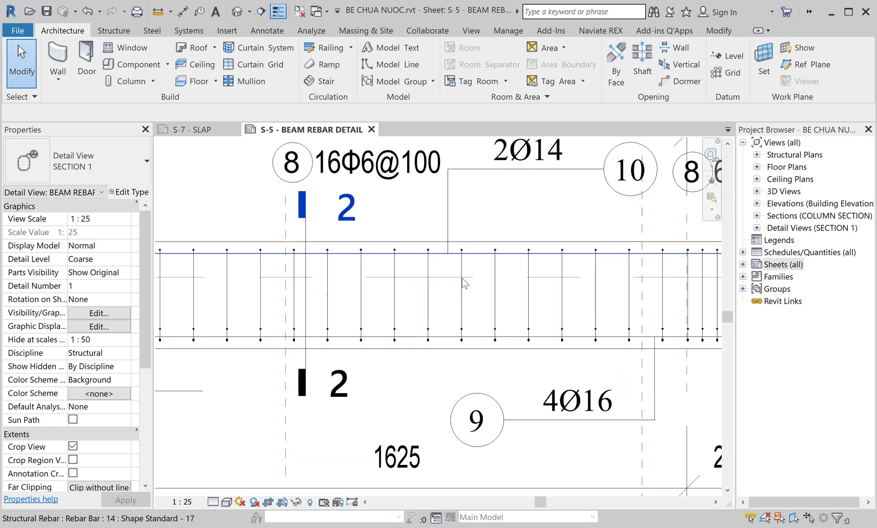
pyautogui.scroll(-2, 465, 282)
pyautogui.moveTo(464, 282); pyautogui.dragTo(335, 276, button='middle')
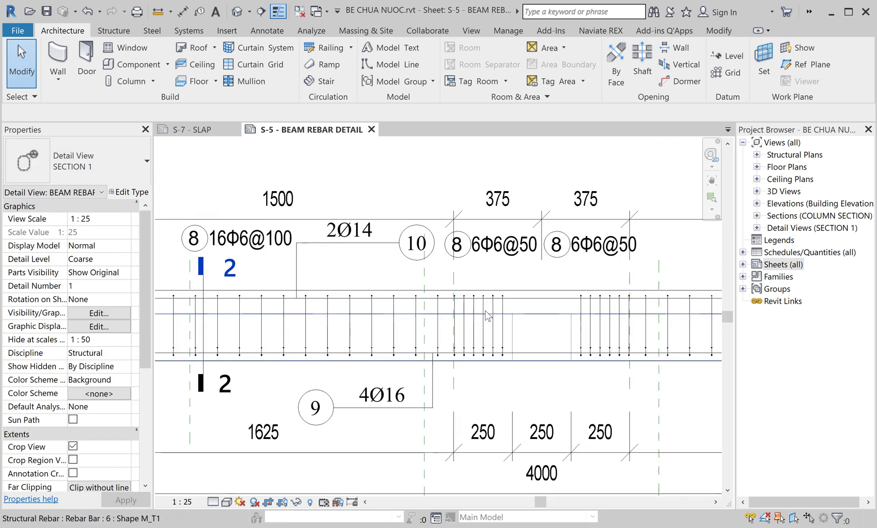
pyautogui.moveTo(487, 315); pyautogui.dragTo(389, 279, button='middle')
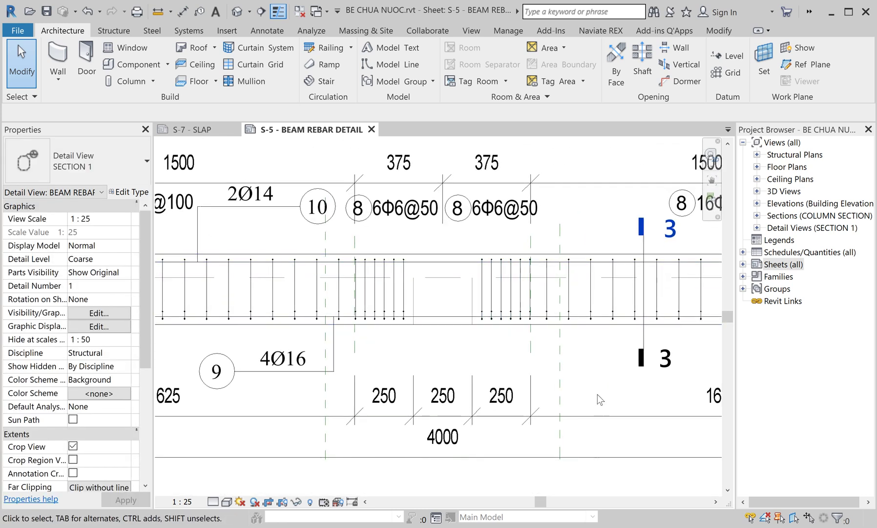
pyautogui.moveTo(598, 395); pyautogui.dragTo(505, 324, button='middle')
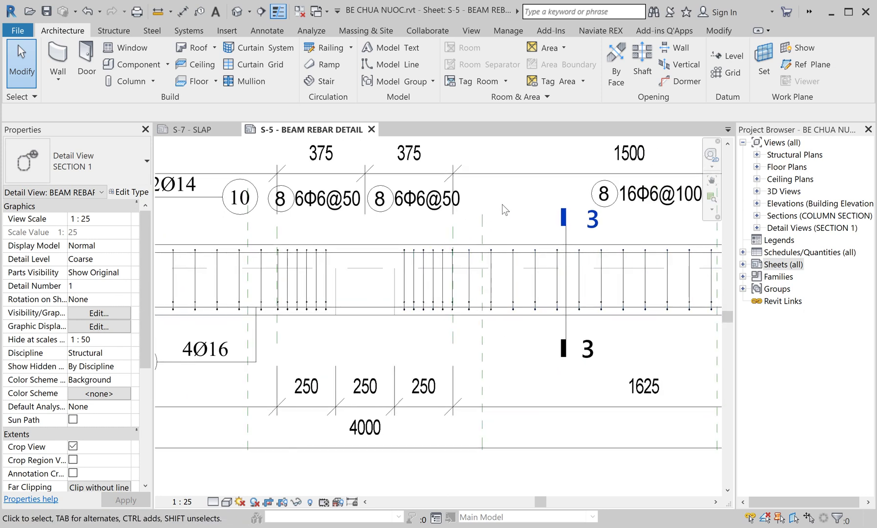
# - Turn off Thin Lines and frame the Level 3 beam's +9.000 end support with its view title
pyautogui.click(277, 15)
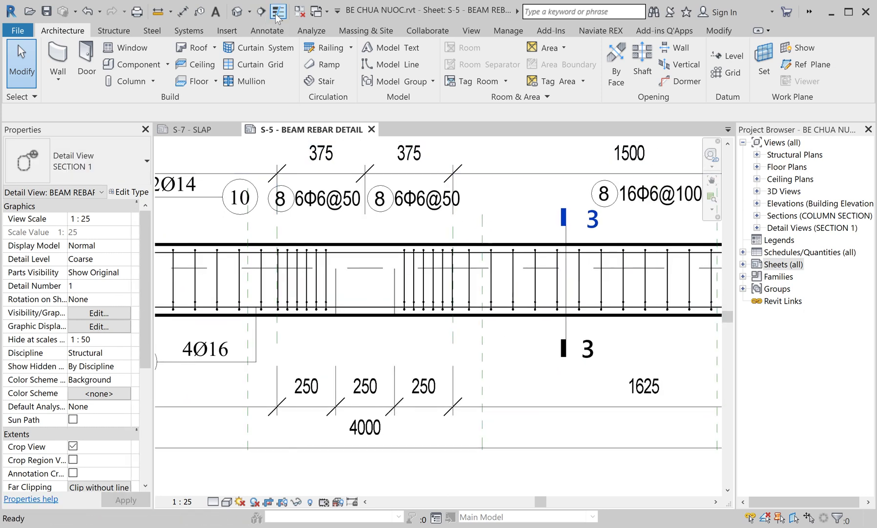
pyautogui.scroll(-2, 622, 222)
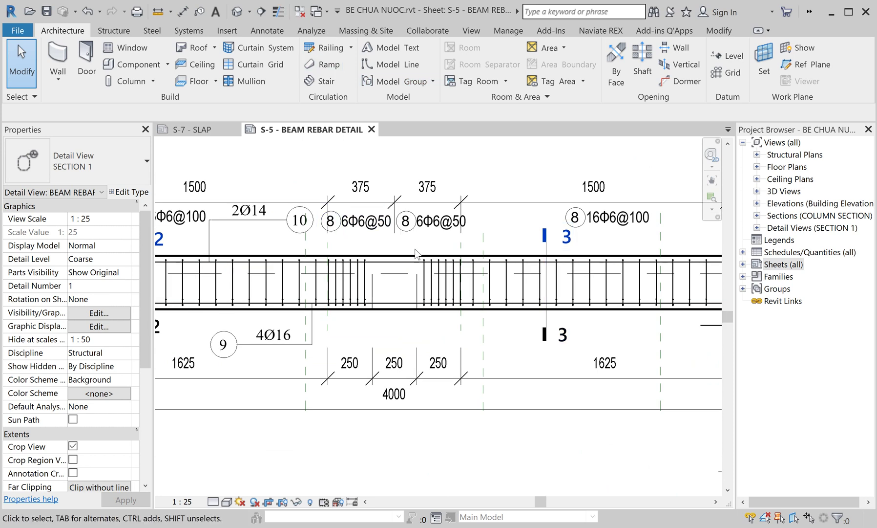
pyautogui.moveTo(583, 382); pyautogui.dragTo(556, 371, button='middle')
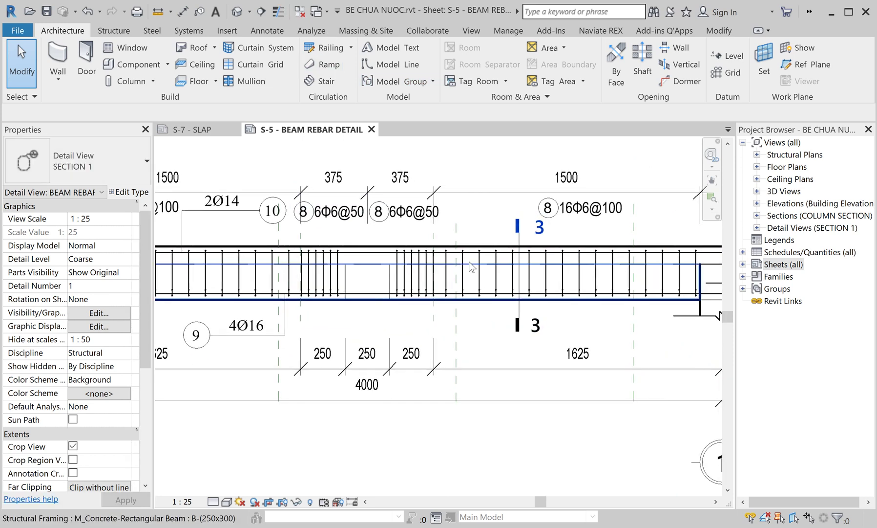
pyautogui.scroll(-2, 477, 270)
pyautogui.scroll(1, 477, 270)
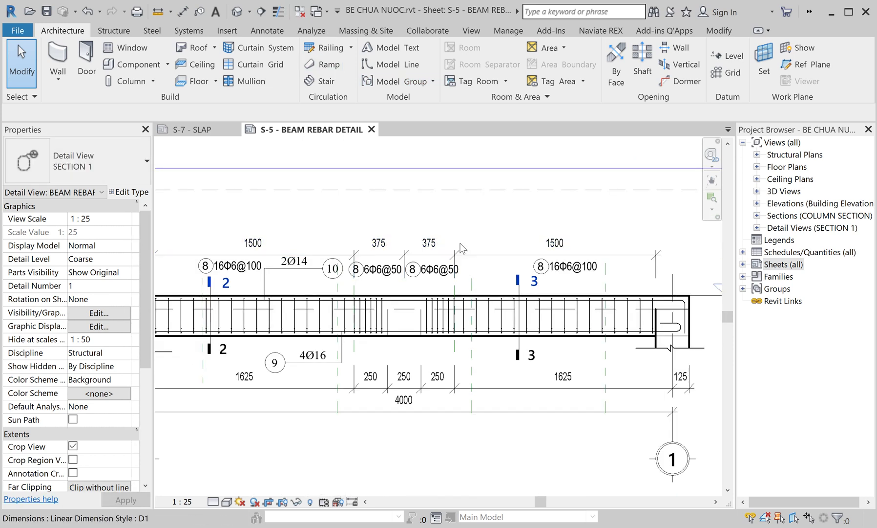
pyautogui.moveTo(477, 271); pyautogui.dragTo(411, 164, button='middle')
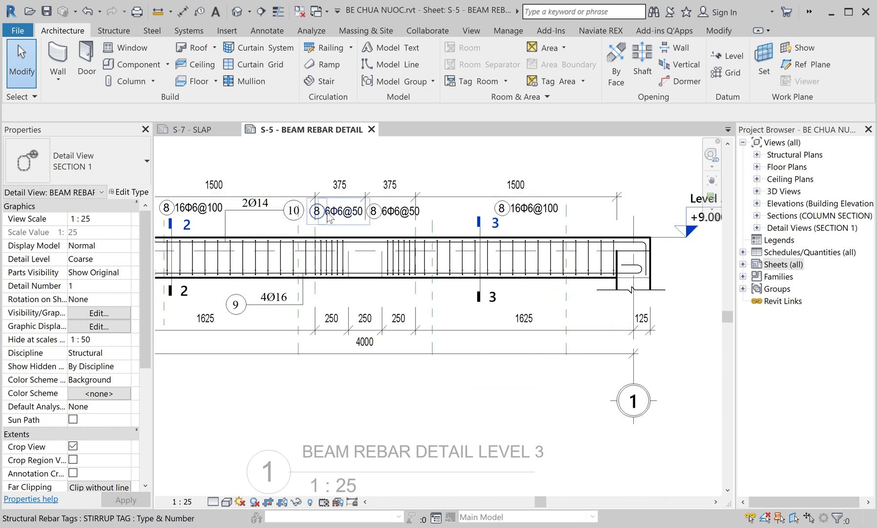
pyautogui.scroll(2, 621, 244)
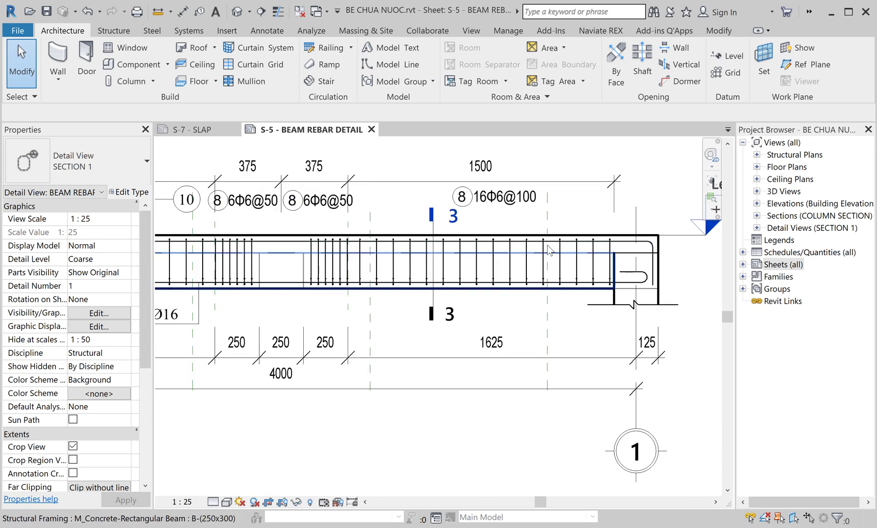
pyautogui.scroll(-1, 557, 240)
pyautogui.moveTo(374, 165); pyautogui.dragTo(365, 154, button='middle')
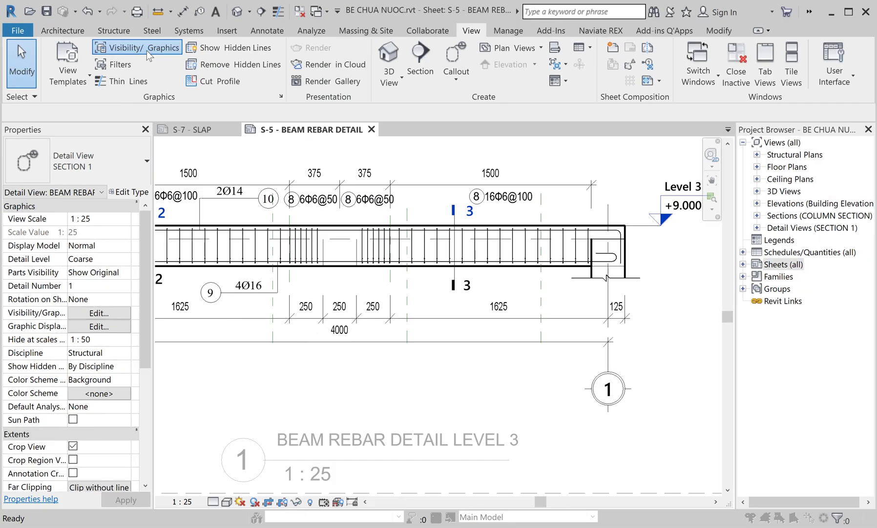
# - Open the view's Visibility/Graphics Filters tab and launch the Filters editor with Edit/New
pyautogui.click(146, 50)
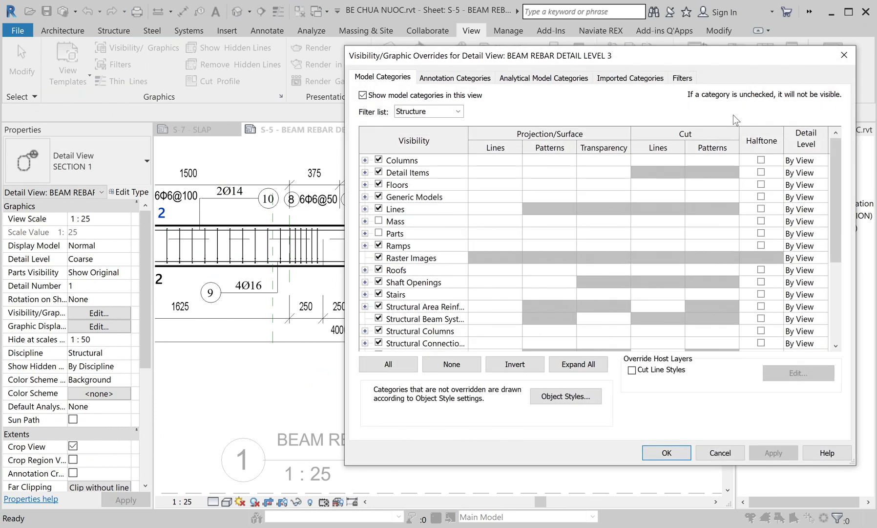
pyautogui.moveTo(506, 59); pyautogui.dragTo(349, 14)
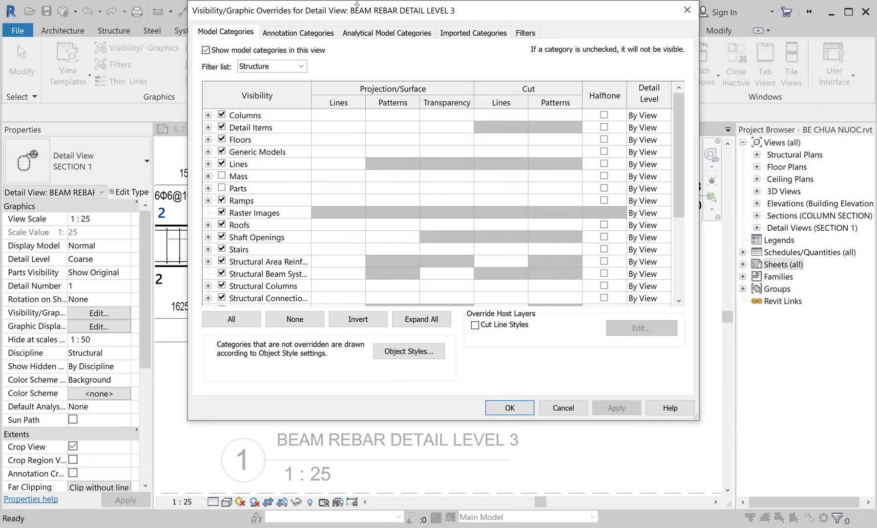
pyautogui.click(526, 31)
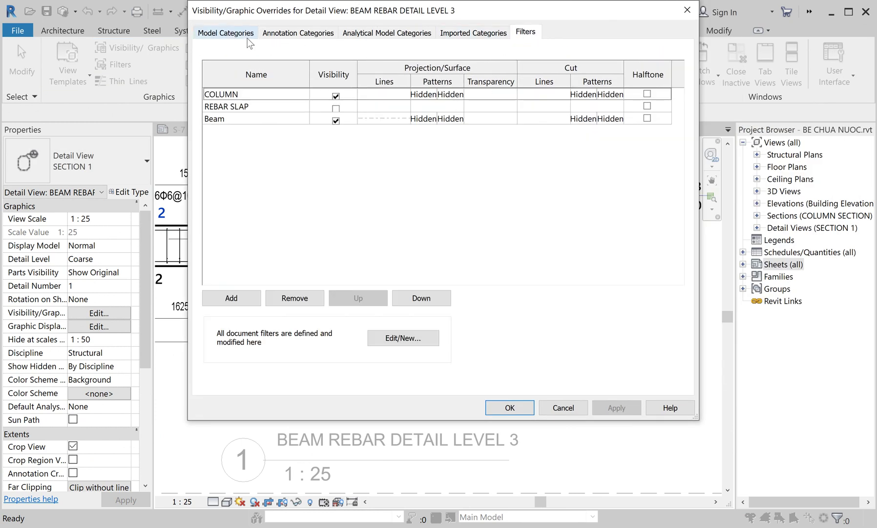
pyautogui.click(247, 35)
pyautogui.click(525, 33)
pyautogui.moveTo(491, 5)
pyautogui.mouseDown()
pyautogui.moveTo(681, 59)
pyautogui.moveTo(609, 32)
pyautogui.mouseUp()
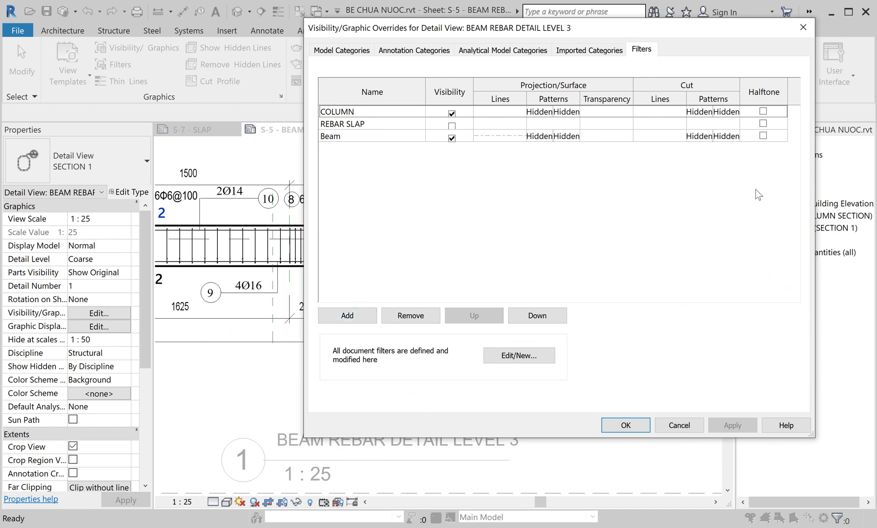
pyautogui.click(515, 358)
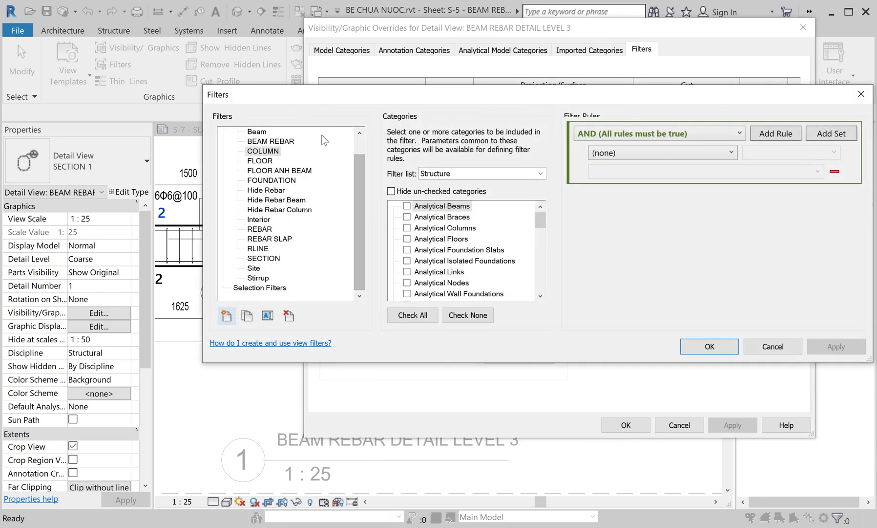
# - Start a new filter in the Filters dialog, dismissing the first name prompt
pyautogui.click(230, 320)
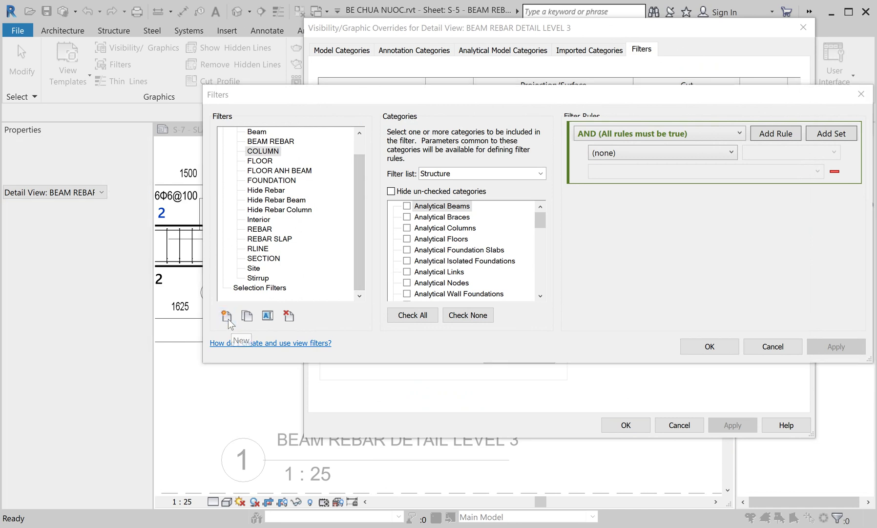
pyautogui.press('Escape')
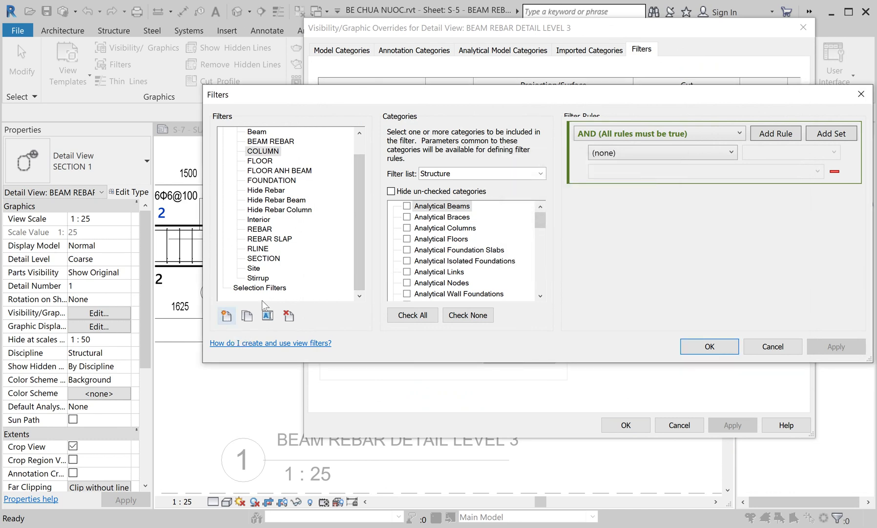
pyautogui.click(228, 318)
pyautogui.moveTo(556, 163); pyautogui.dragTo(254, 161)
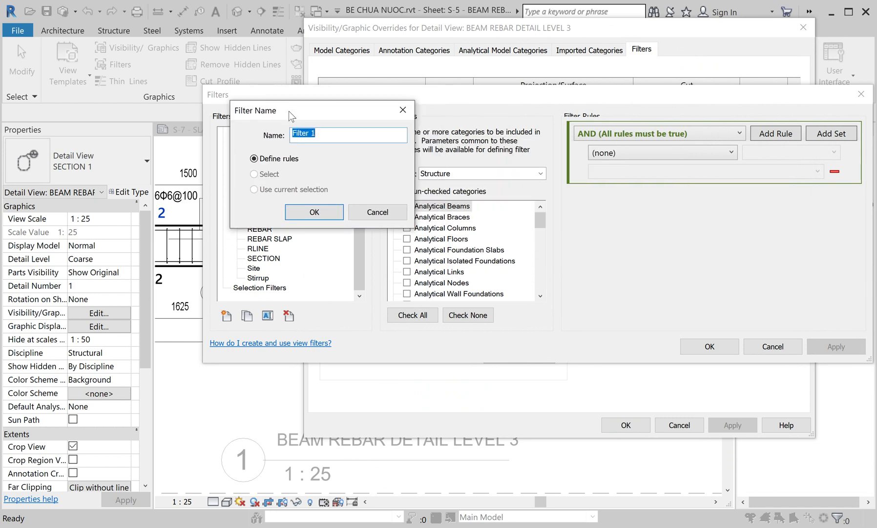
# - Replace the default 'Filter 1' name with 'REBAR Color', fixing typos along the way
pyautogui.click(305, 187)
pyautogui.moveTo(306, 187); pyautogui.dragTo(237, 189)
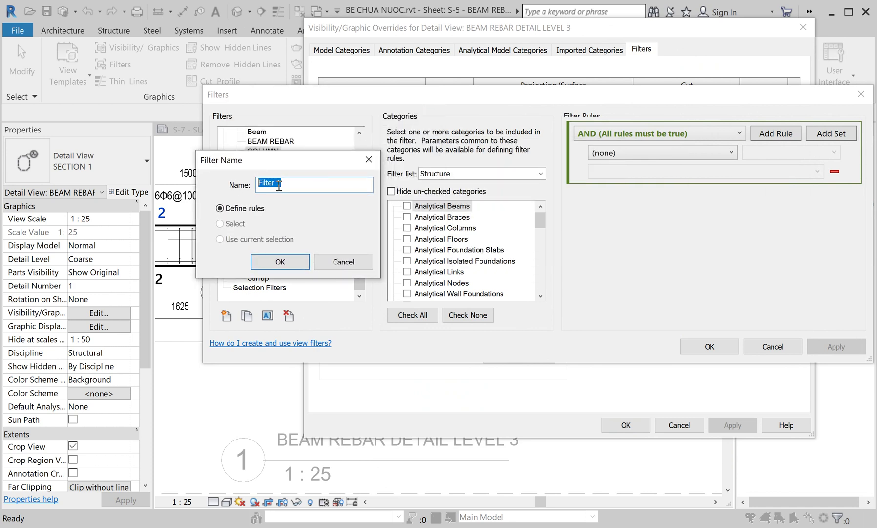
pyautogui.write('u')
pyautogui.press('BackSpace')
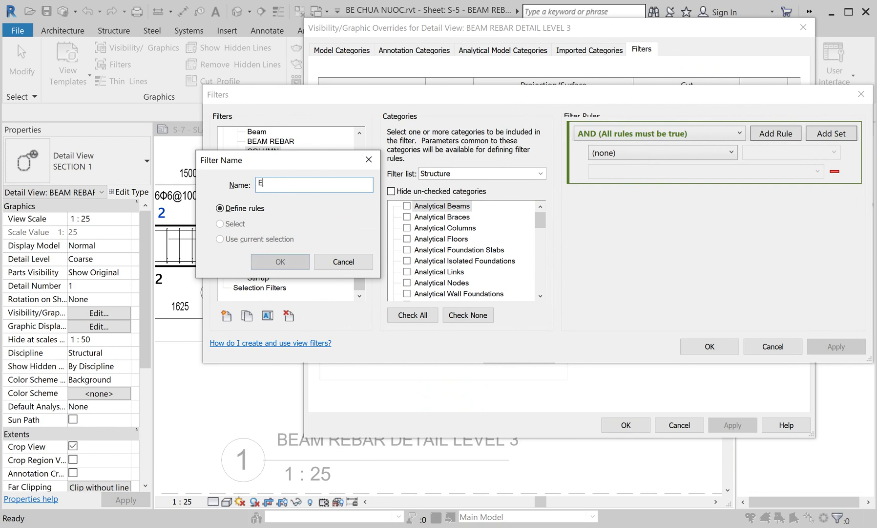
pyautogui.click(284, 186)
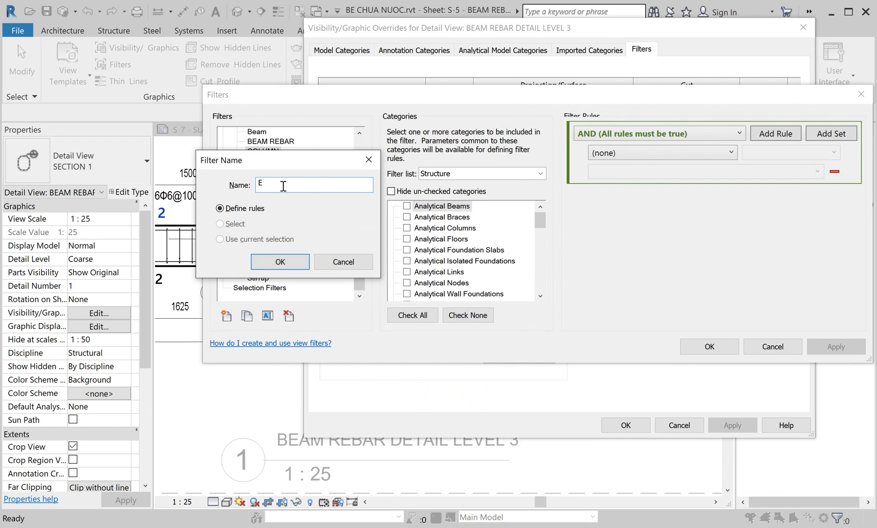
pyautogui.press('BackSpace')
pyautogui.write('RE')
pyautogui.moveTo(303, 186); pyautogui.dragTo(283, 186)
pyautogui.write('L')
pyautogui.press('BackSpace')
pyautogui.press('BackSpace')
# - Confirm the REBAR Color name and limit the category list to the Structure discipline
pyautogui.click(296, 260)
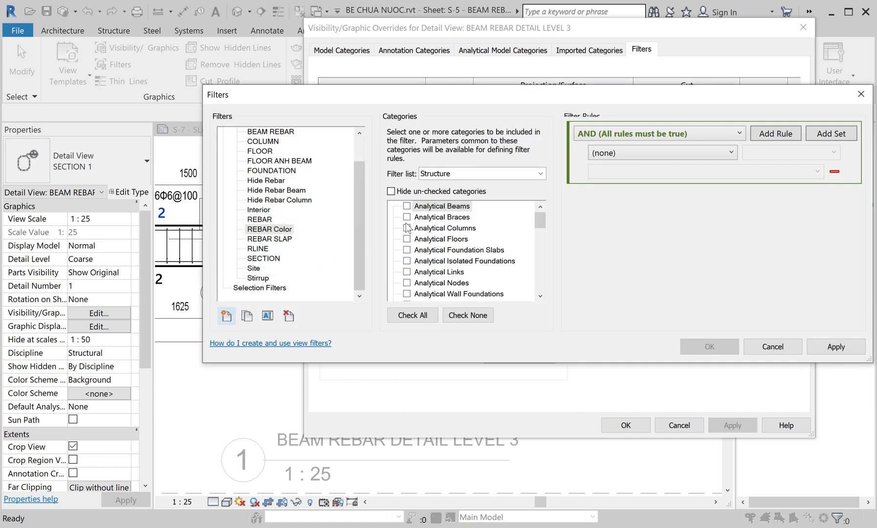
pyautogui.click(429, 221)
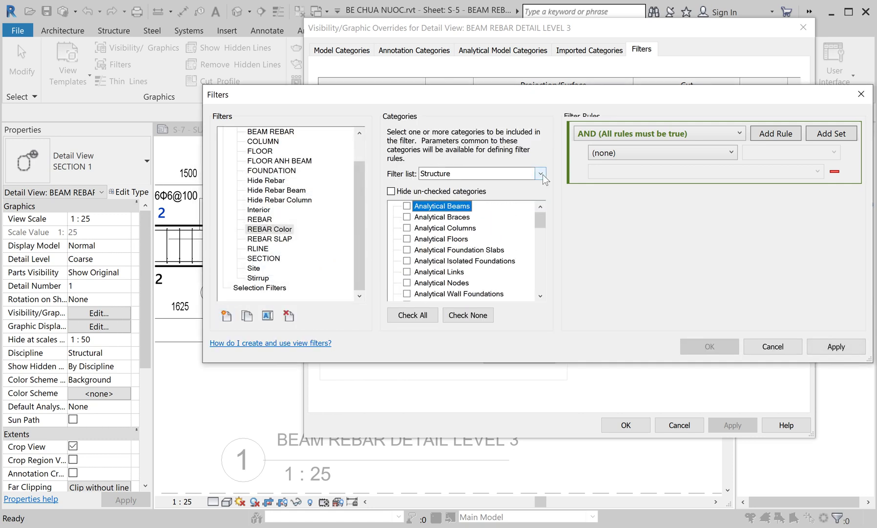
pyautogui.click(541, 173)
pyautogui.click(424, 197)
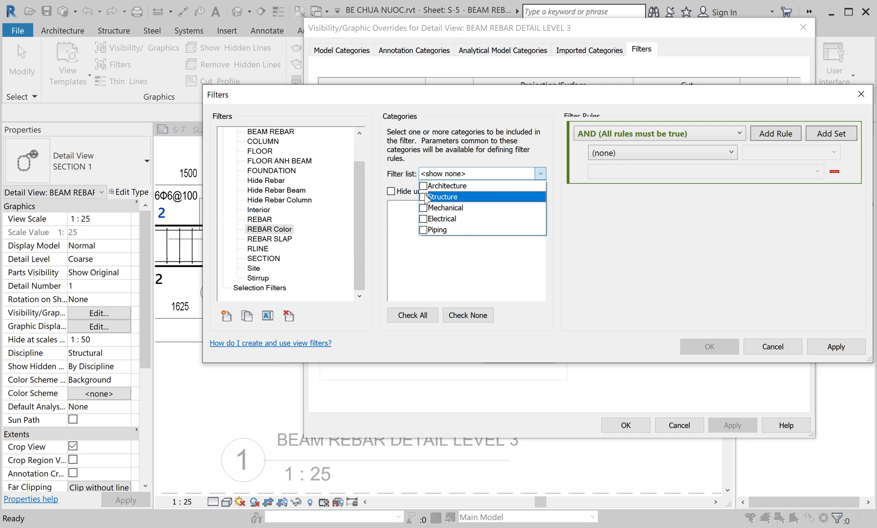
pyautogui.click(423, 196)
pyautogui.click(433, 260)
# - Check Structural Rebar as the REBAR Color filter's category
pyautogui.scroll(-1, 433, 260)
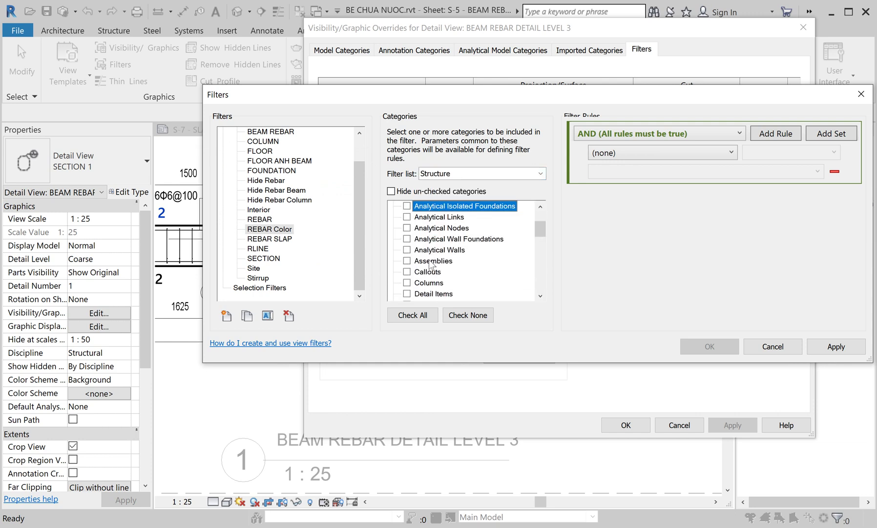
pyautogui.click(430, 284)
pyautogui.scroll(-2, 430, 266)
pyautogui.scroll(-2, 430, 264)
pyautogui.scroll(-2, 430, 255)
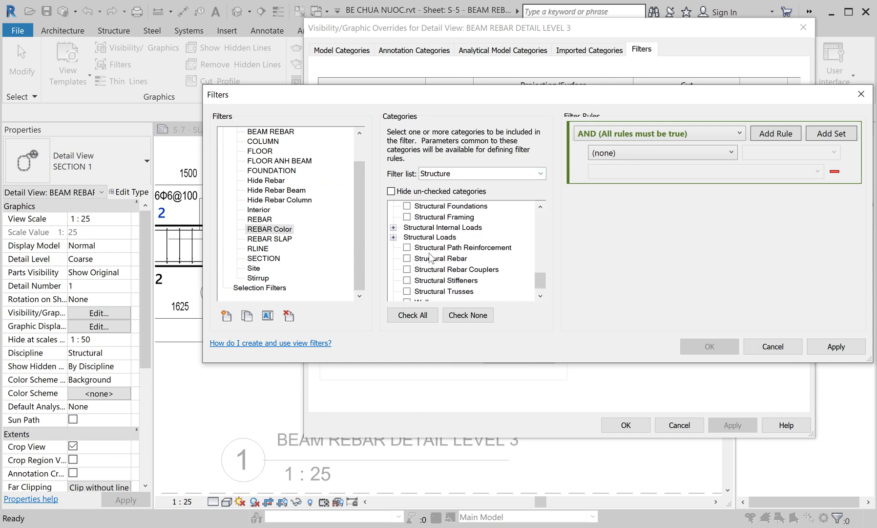
pyautogui.click(407, 258)
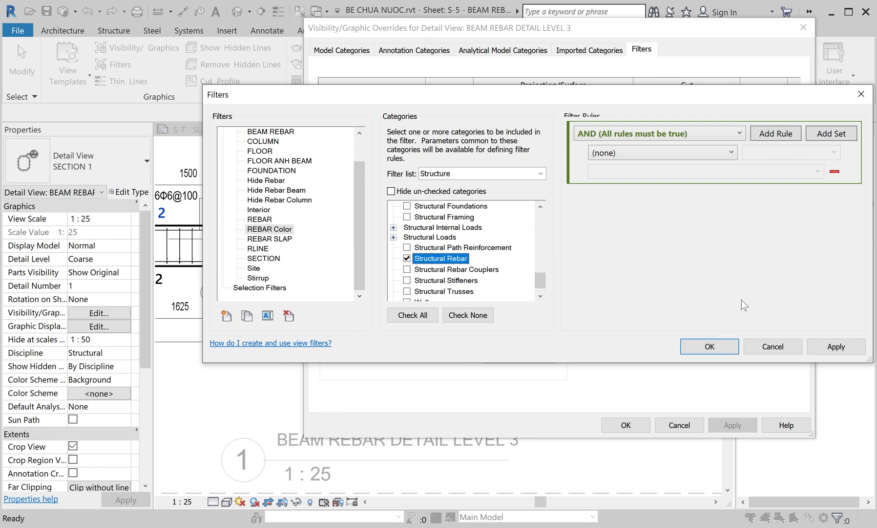
# - Save the REBAR Color filter and return to the view's filter overrides
pyautogui.moveTo(629, 97); pyautogui.dragTo(448, 103)
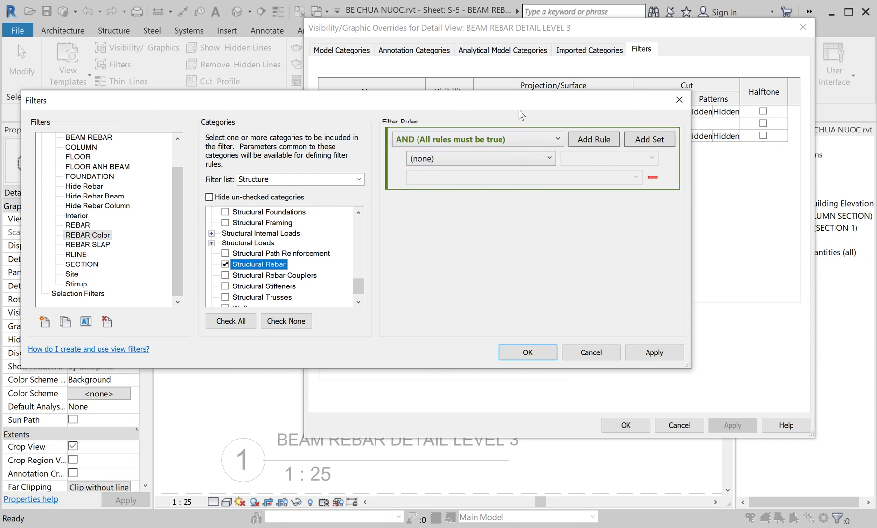
pyautogui.moveTo(498, 108); pyautogui.dragTo(540, 92)
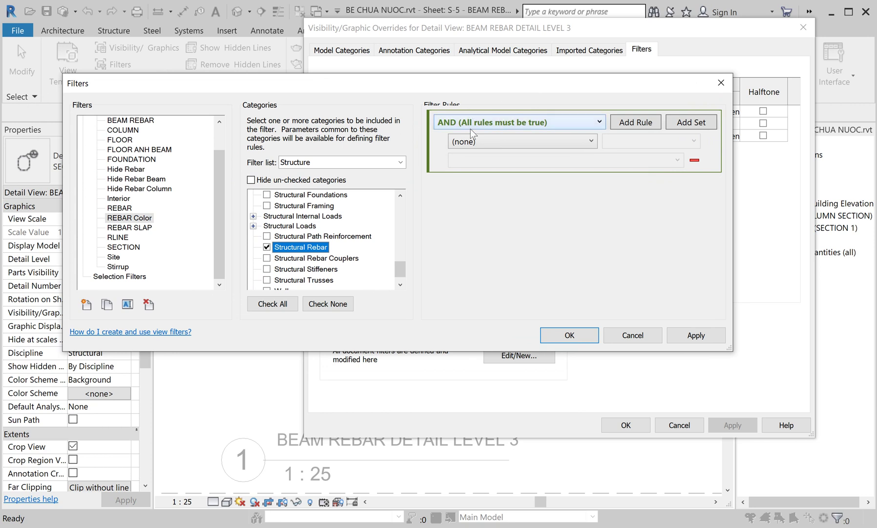
pyautogui.click(688, 336)
pyautogui.click(563, 337)
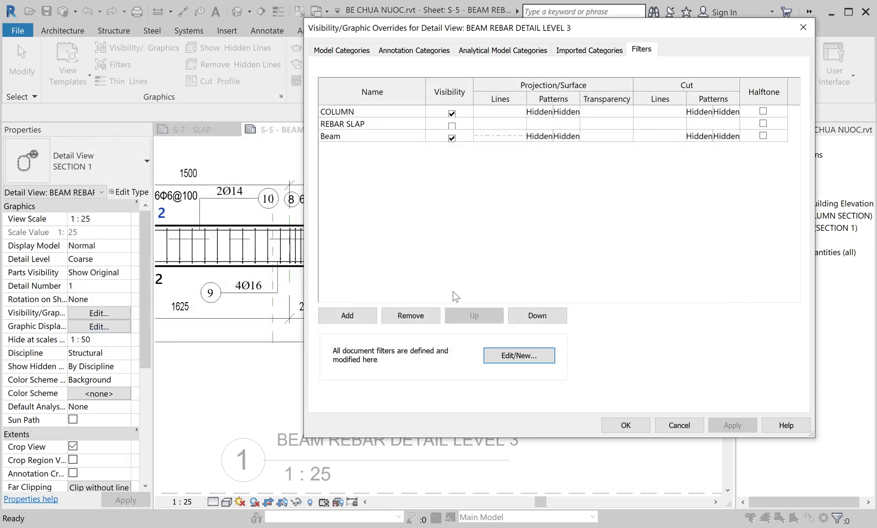
pyautogui.click(359, 317)
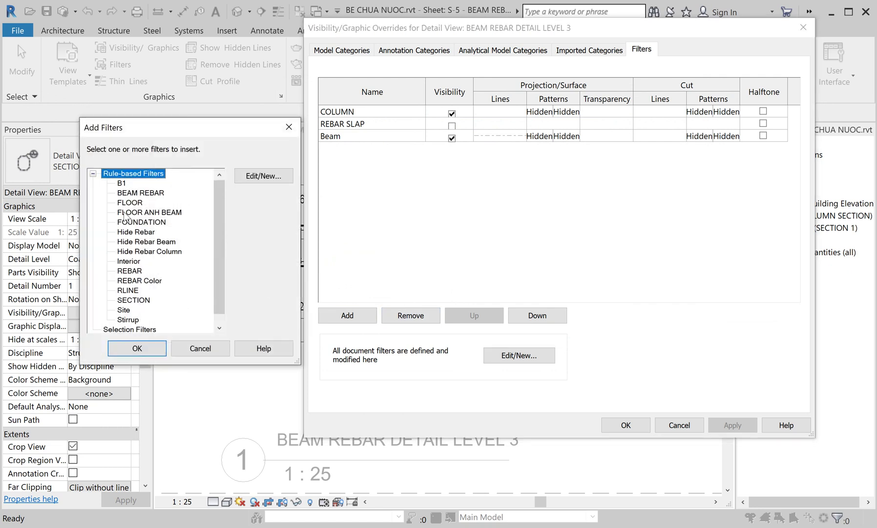
# - Add REBAR Color to the Level 3 view's filters and select its row
pyautogui.click(135, 264)
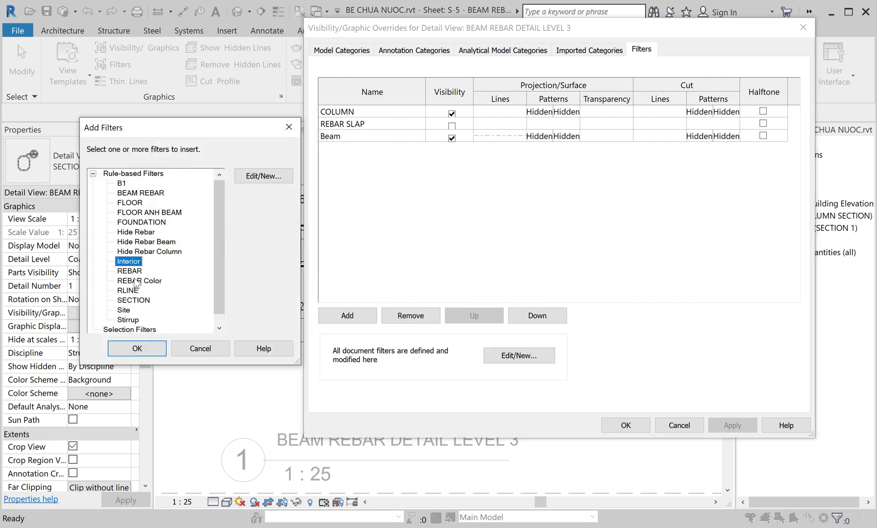
pyautogui.click(138, 280)
pyautogui.click(138, 348)
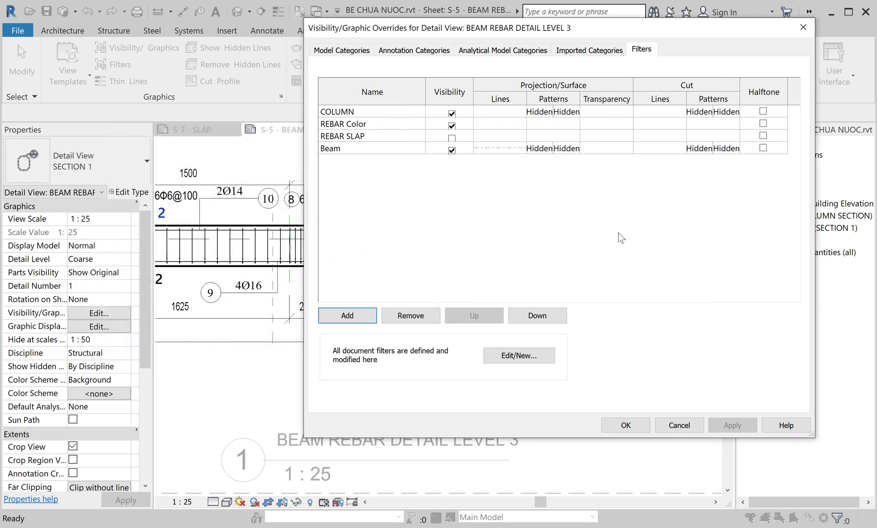
pyautogui.moveTo(525, 37); pyautogui.dragTo(346, 28)
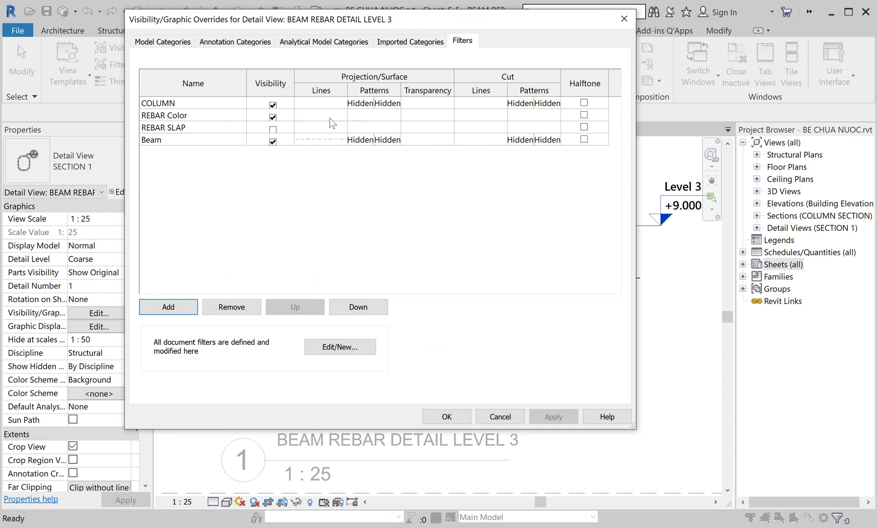
pyautogui.click(336, 235)
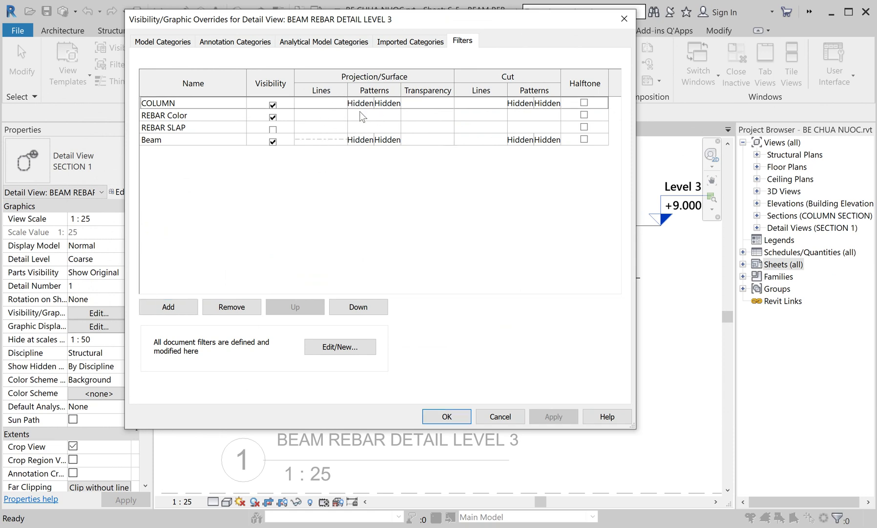
pyautogui.click(364, 116)
# - Override REBAR Color projection lines to Solid pattern, Red colour, weight 3, and apply
pyautogui.click(320, 116)
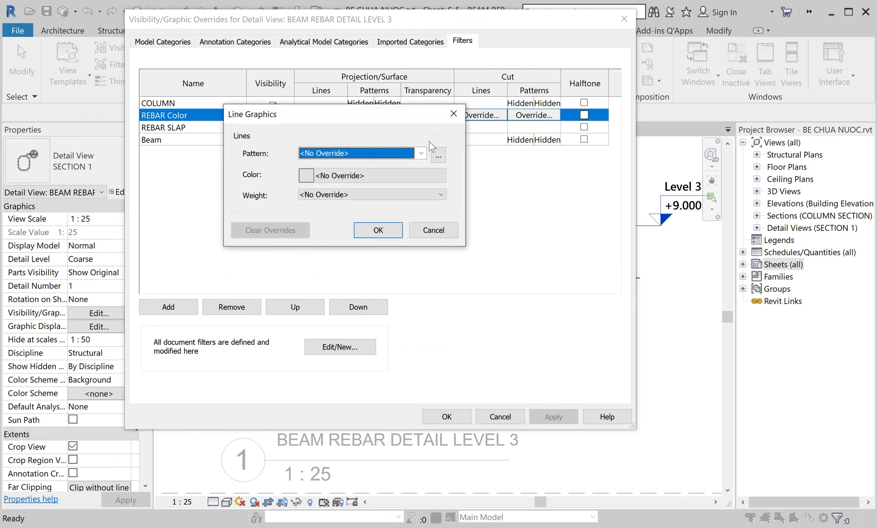
pyautogui.click(421, 154)
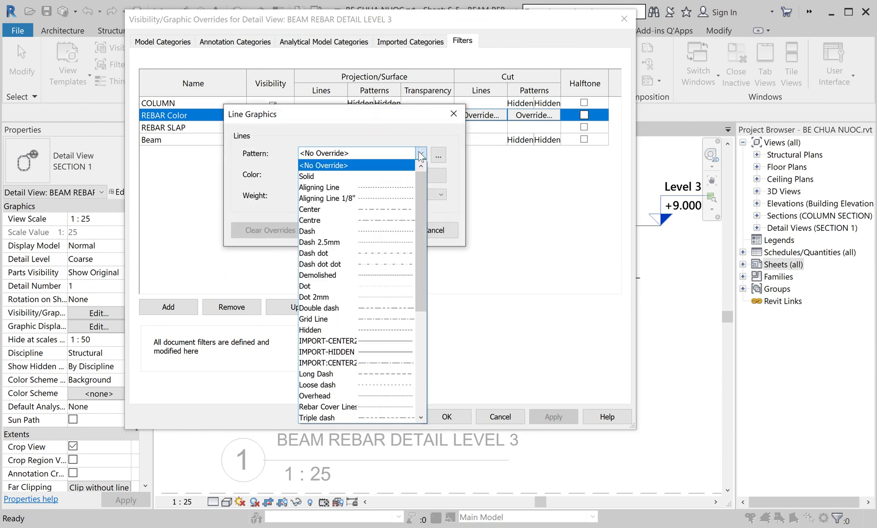
pyautogui.click(420, 154)
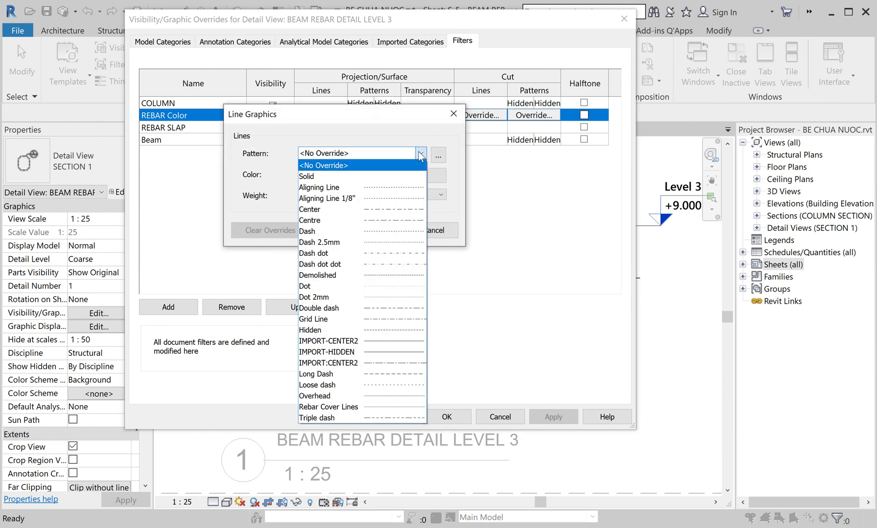
pyautogui.click(334, 176)
pyautogui.click(376, 175)
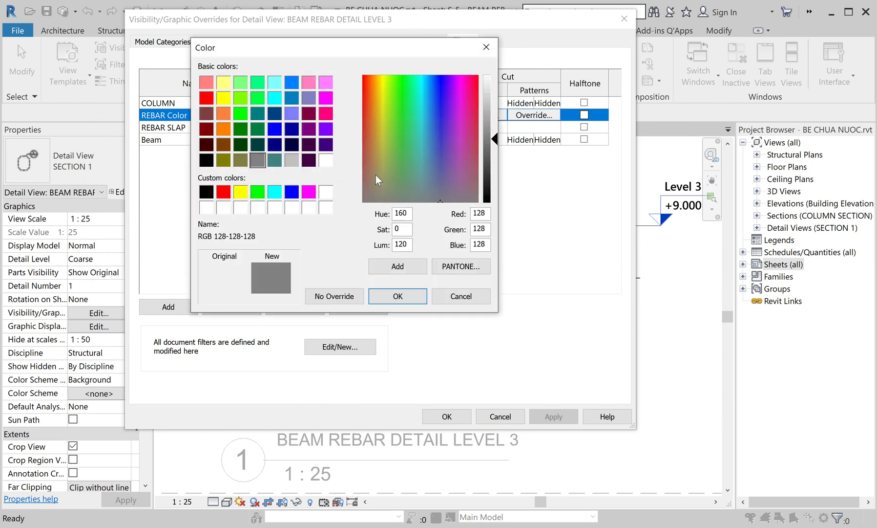
pyautogui.click(207, 98)
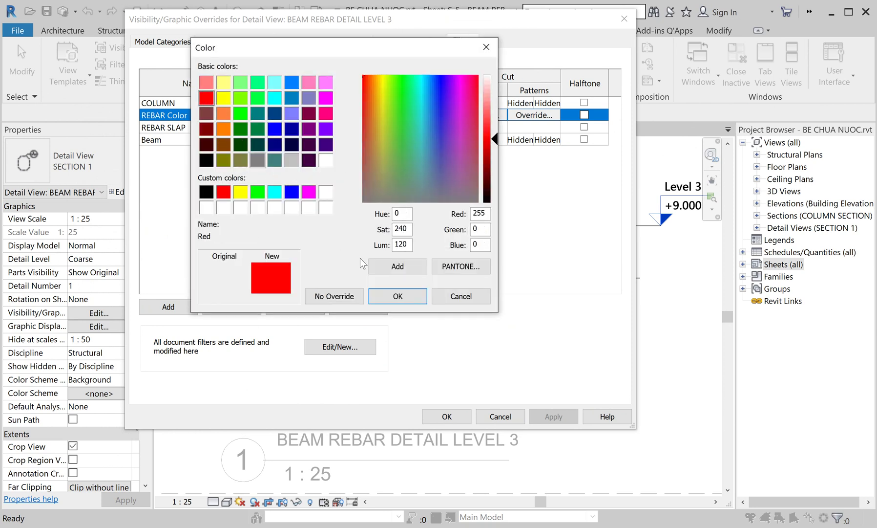
pyautogui.click(398, 296)
pyautogui.click(357, 193)
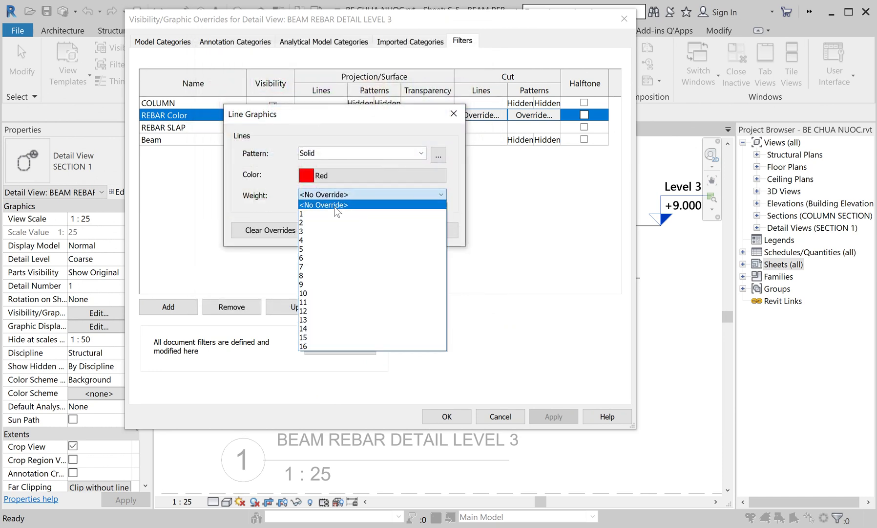
pyautogui.click(310, 231)
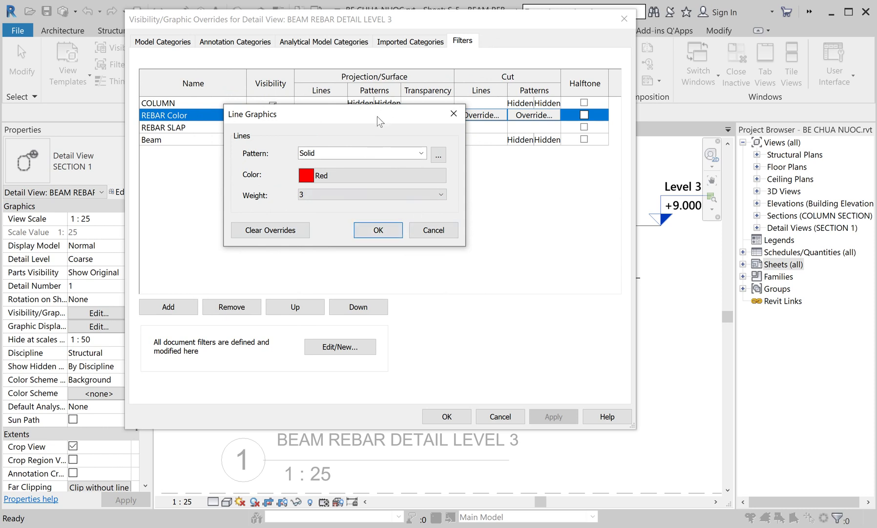
pyautogui.moveTo(377, 117)
pyautogui.mouseDown()
pyautogui.moveTo(418, 99)
pyautogui.moveTo(308, 109)
pyautogui.moveTo(428, 304)
pyautogui.moveTo(359, 114)
pyautogui.moveTo(430, 81)
pyautogui.moveTo(458, 85)
pyautogui.mouseUp()
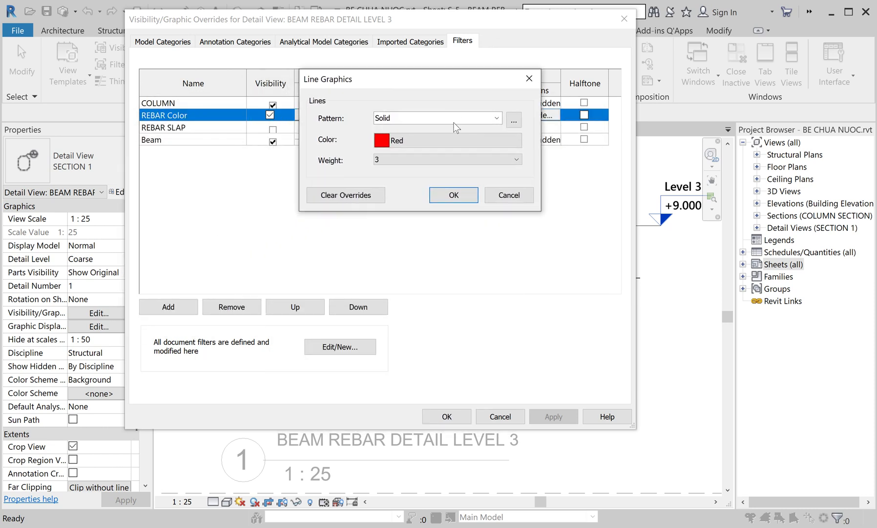
pyautogui.click(450, 196)
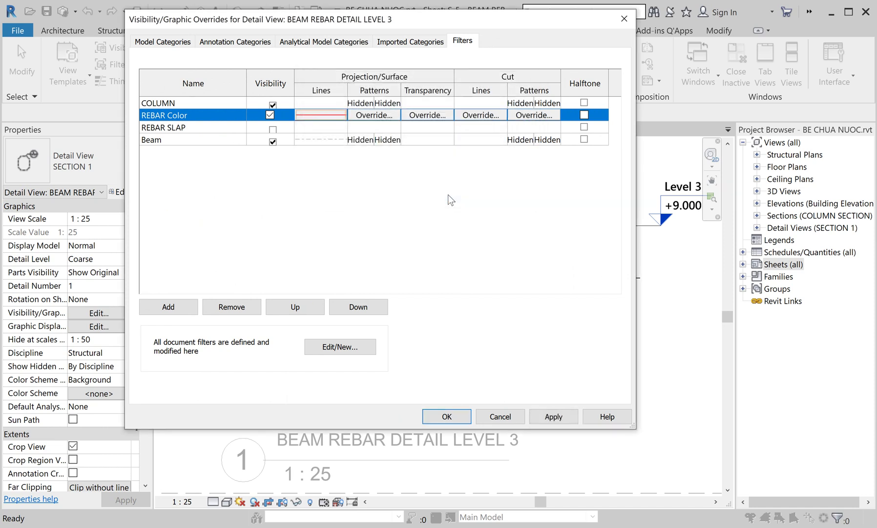
pyautogui.click(554, 416)
# - Close Visibility/Graphics and review the red rebar across the whole Level 3 beam
pyautogui.moveTo(436, 26)
pyautogui.mouseDown()
pyautogui.moveTo(807, 19)
pyautogui.moveTo(674, 20)
pyautogui.mouseUp()
pyautogui.click(686, 408)
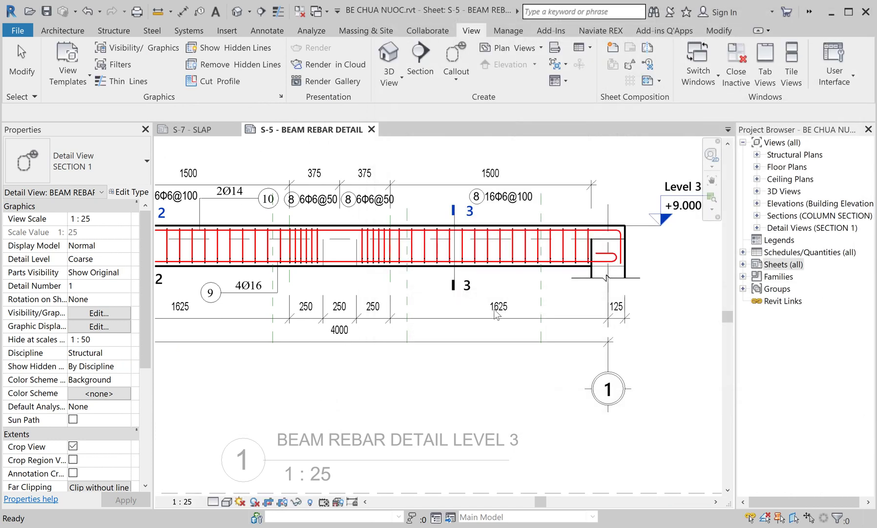
pyautogui.scroll(2, 470, 254)
pyautogui.scroll(-1, 471, 254)
pyautogui.scroll(-1, 479, 320)
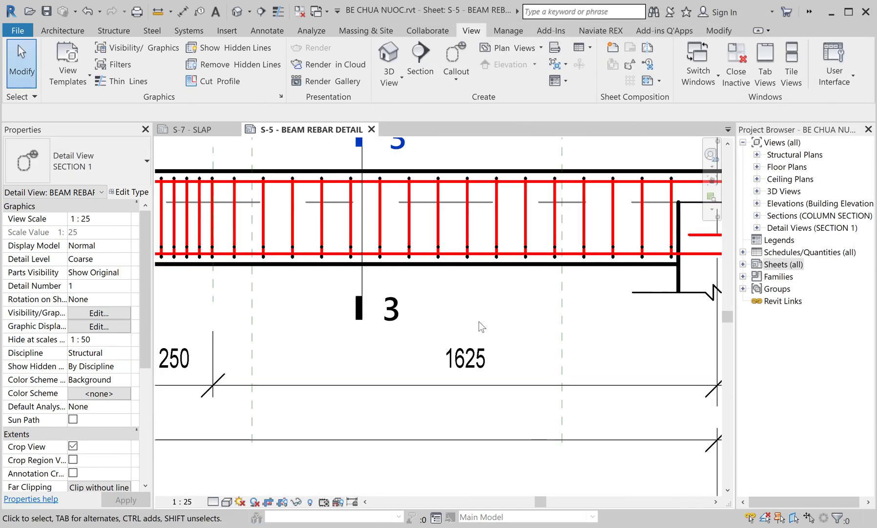
pyautogui.scroll(-3, 479, 321)
pyautogui.moveTo(544, 357); pyautogui.dragTo(582, 362, button='middle')
# - Deactivate the Level 3 viewport and zoom into Section Beam 2-2 on the sheet
pyautogui.scroll(-1, 463, 221)
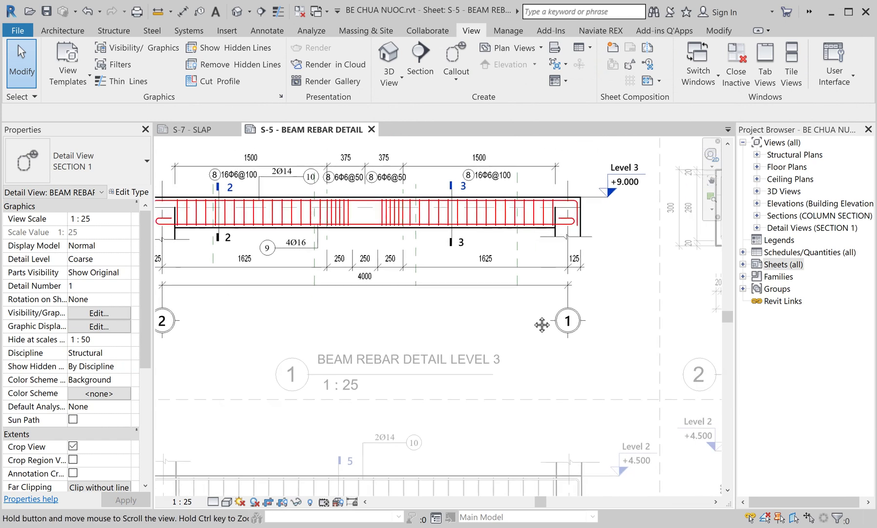
pyautogui.moveTo(469, 226); pyautogui.dragTo(463, 221, button='middle')
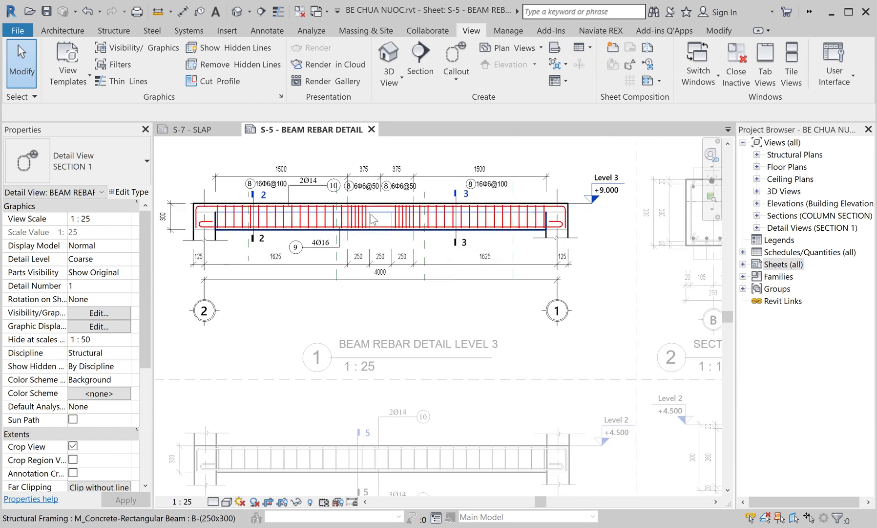
pyautogui.scroll(2, 299, 215)
pyautogui.scroll(-1, 450, 335)
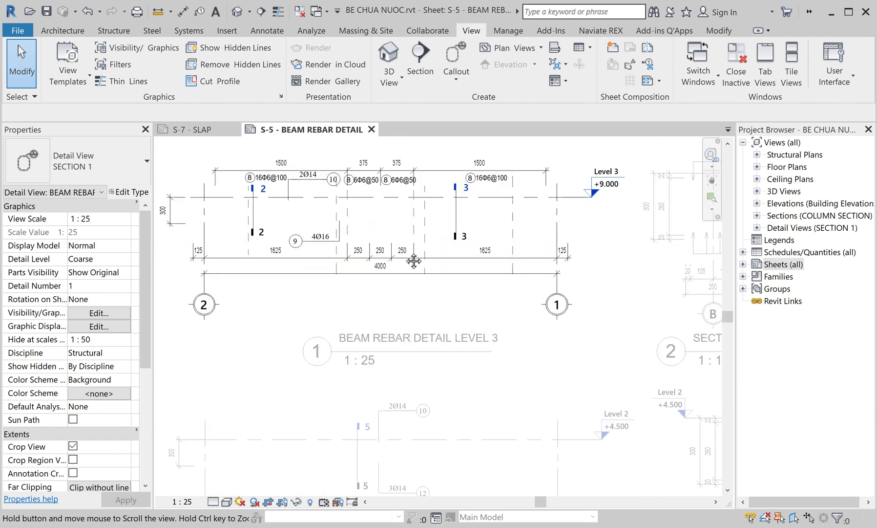
pyautogui.moveTo(411, 254); pyautogui.dragTo(568, 301, button='middle')
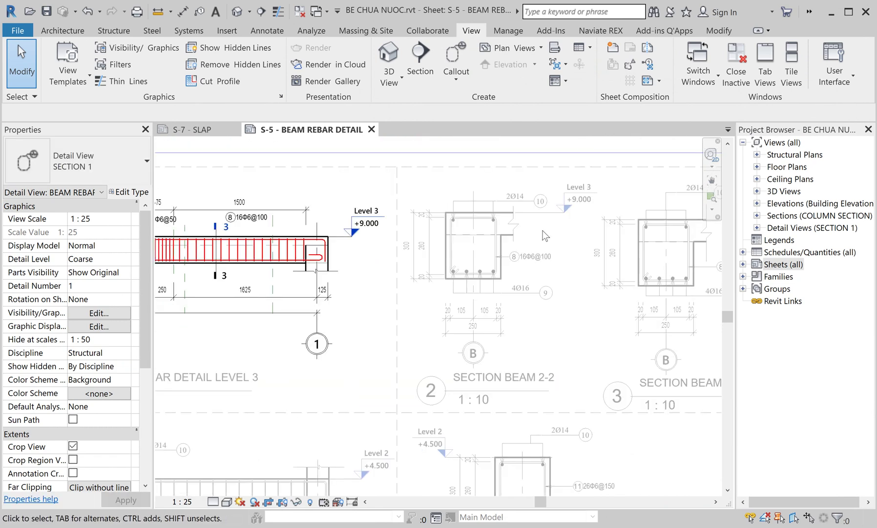
pyautogui.doubleClick(546, 236)
pyautogui.scroll(2, 457, 224)
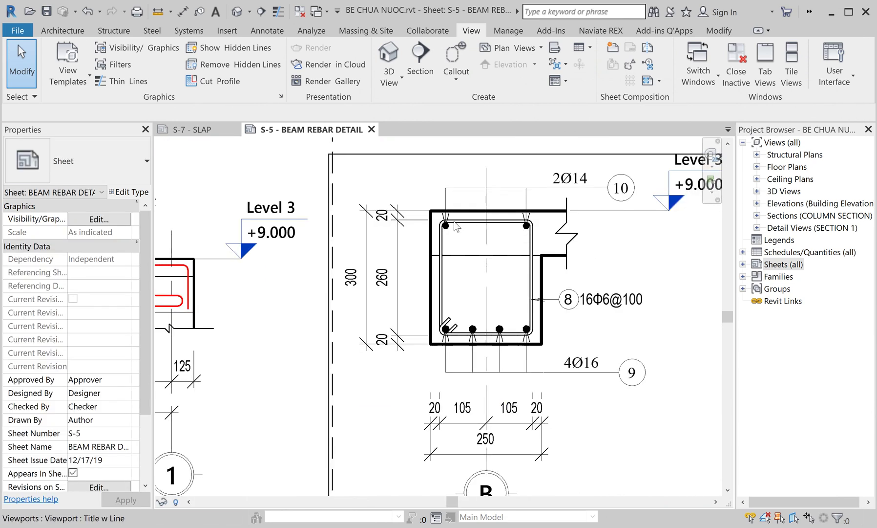
# - Activate the Section Beam 2-2 viewport and add REBAR Color to its VG filters
pyautogui.doubleClick(616, 244)
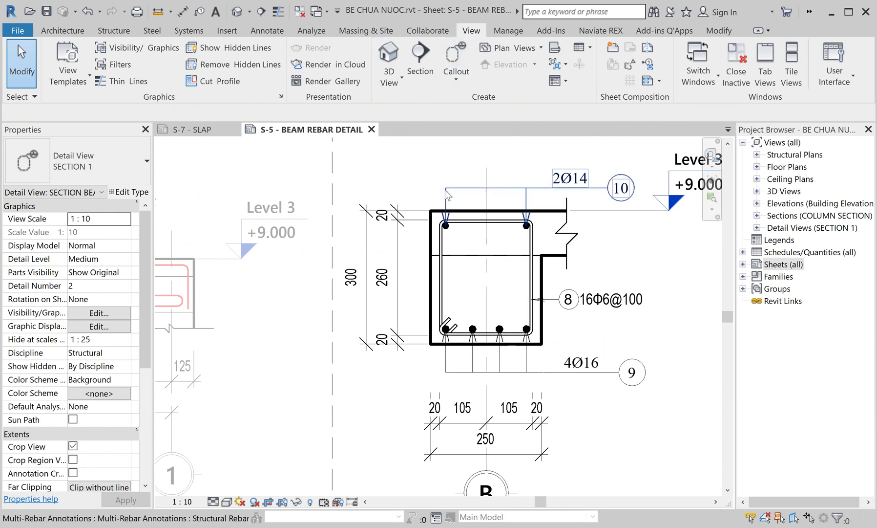
pyautogui.press('v')
pyautogui.press('g')
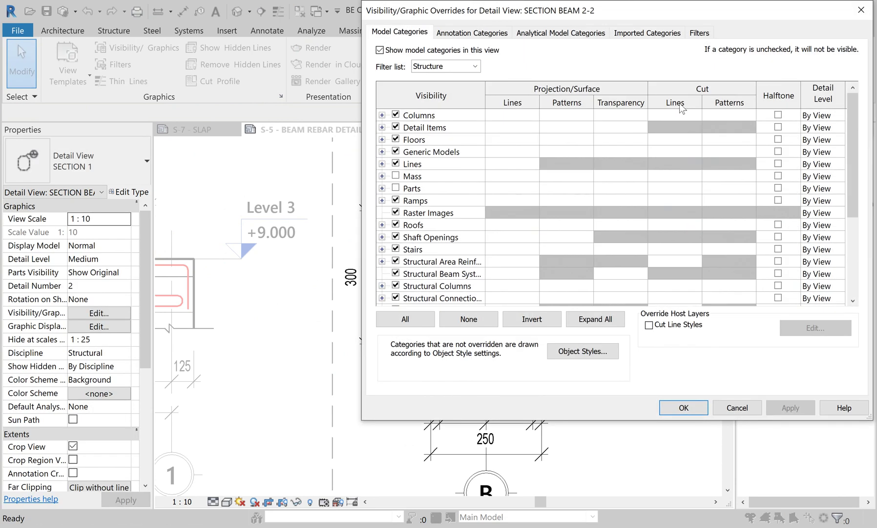
pyautogui.click(699, 33)
pyautogui.click(411, 297)
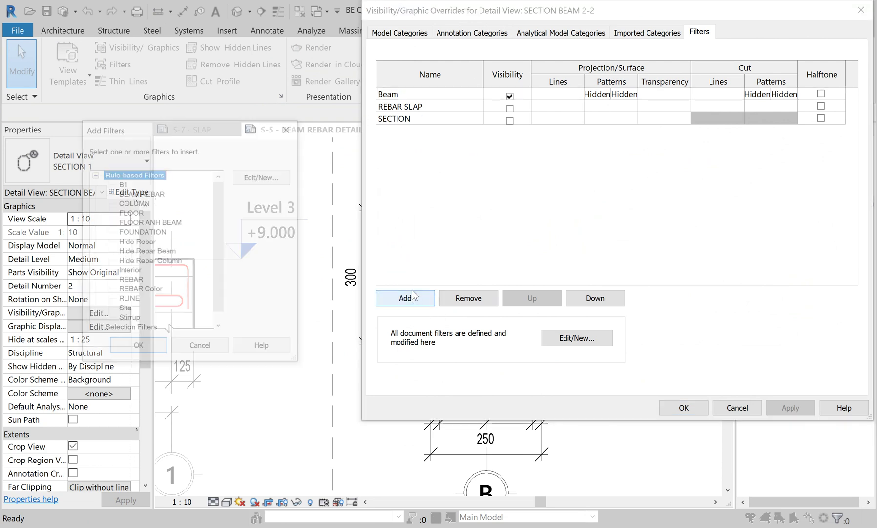
pyautogui.click(142, 241)
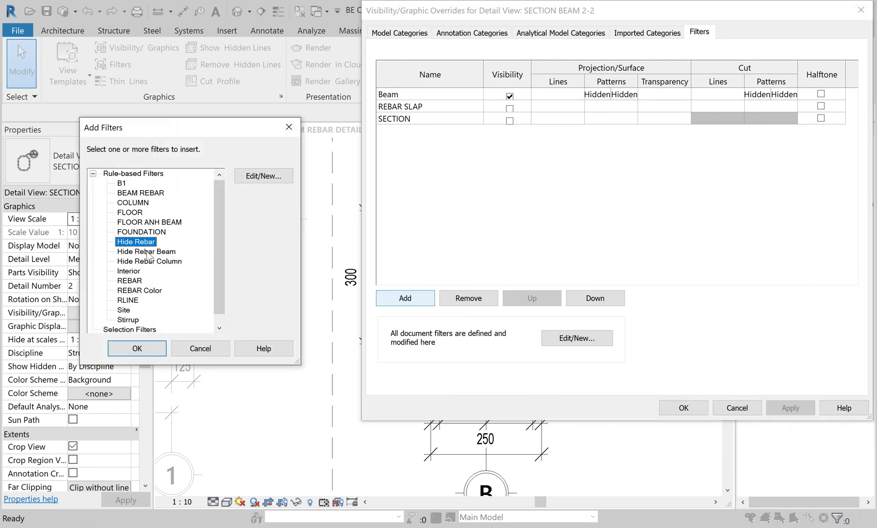
pyautogui.click(146, 290)
pyautogui.click(151, 346)
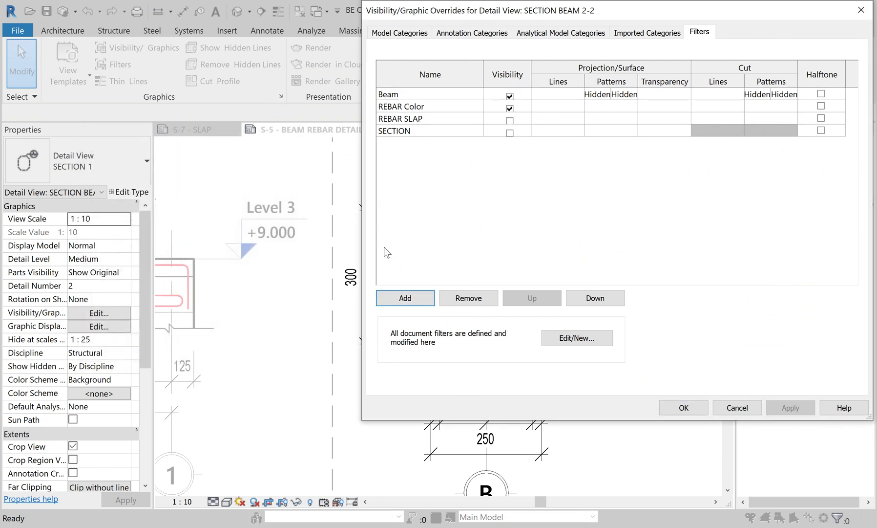
# - Set the REBAR Color filter's projection line colour to red
pyautogui.click(584, 107)
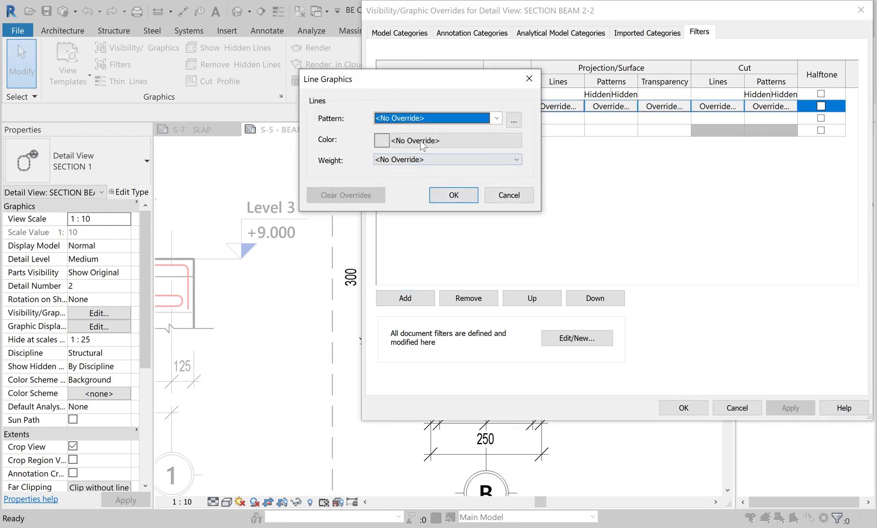
pyautogui.click(421, 145)
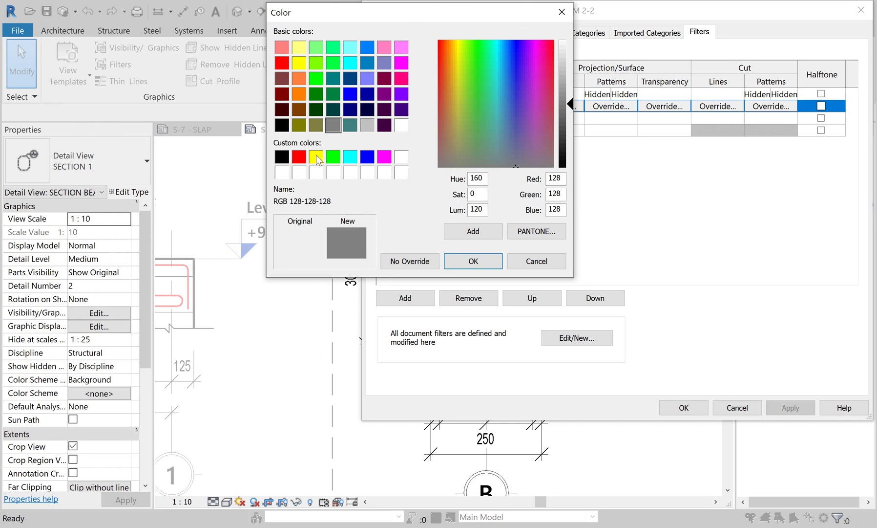
pyautogui.click(316, 157)
pyautogui.click(370, 158)
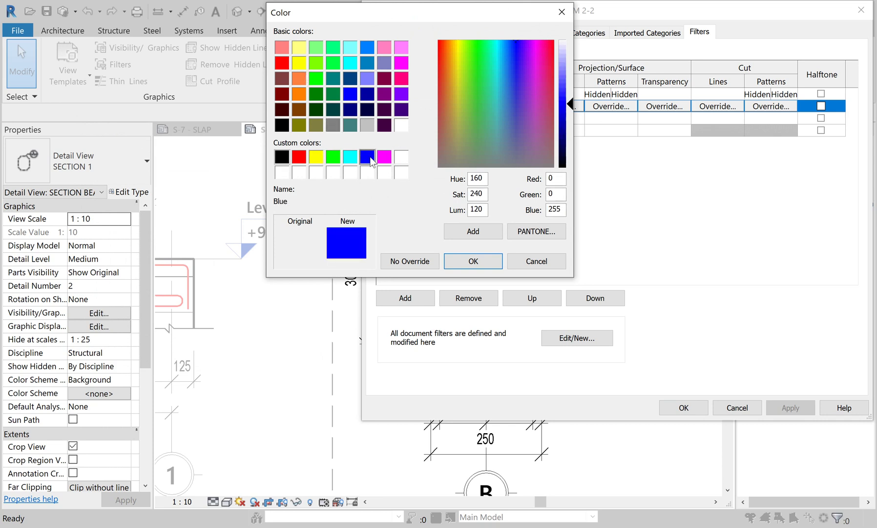
pyautogui.click(282, 63)
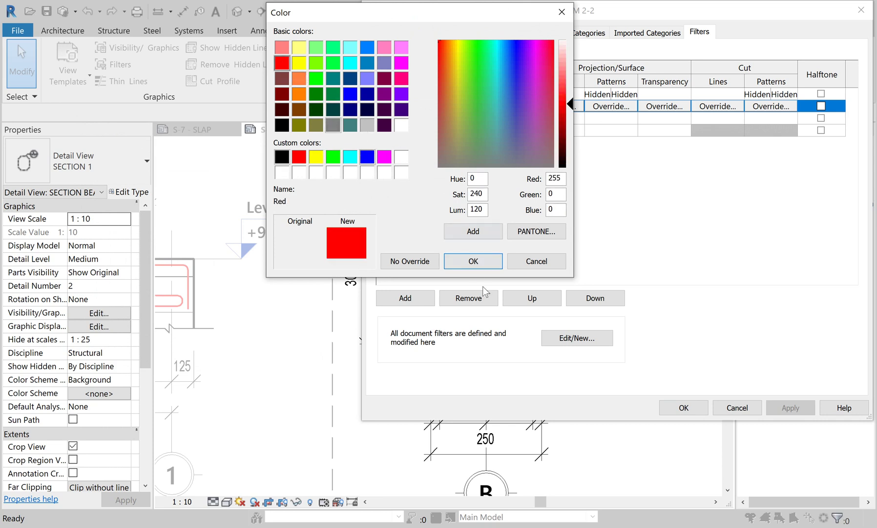
pyautogui.click(474, 261)
# - Give the rebar lines weight 3 with a Solid pattern and apply the override to the view
pyautogui.click(505, 160)
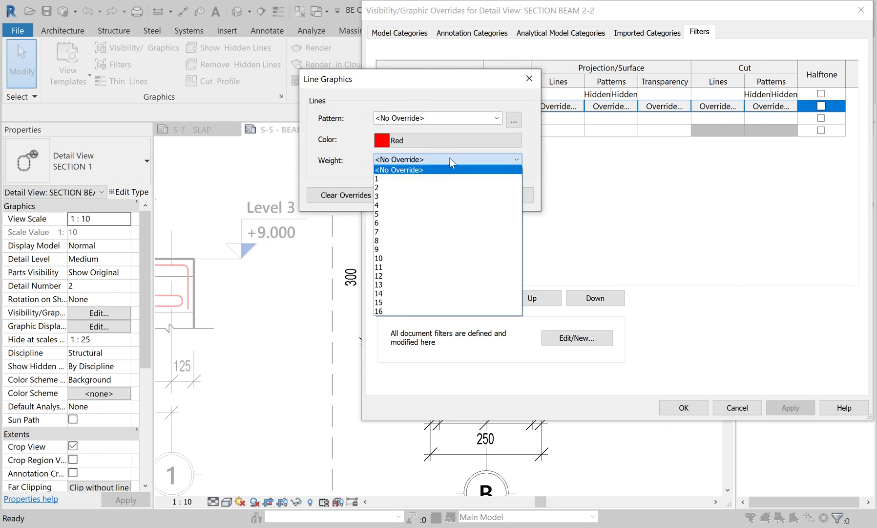
pyautogui.click(416, 196)
pyautogui.click(478, 117)
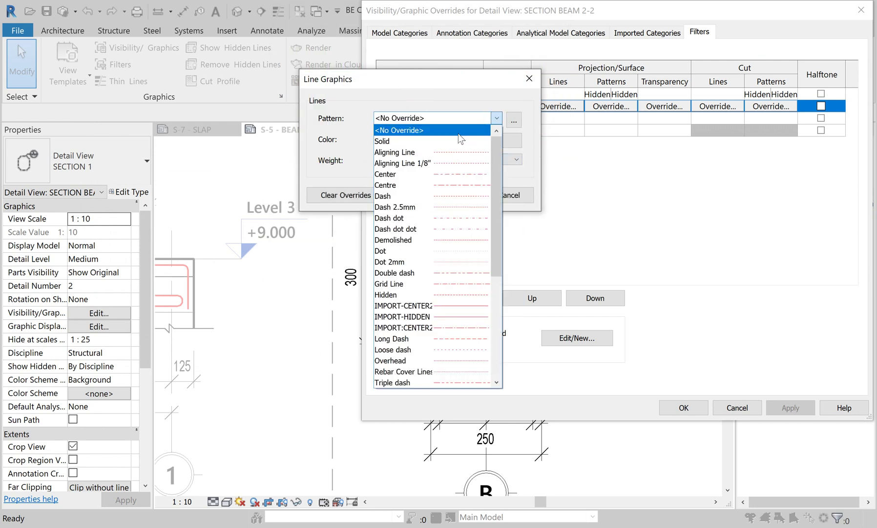
pyautogui.click(429, 142)
pyautogui.click(454, 195)
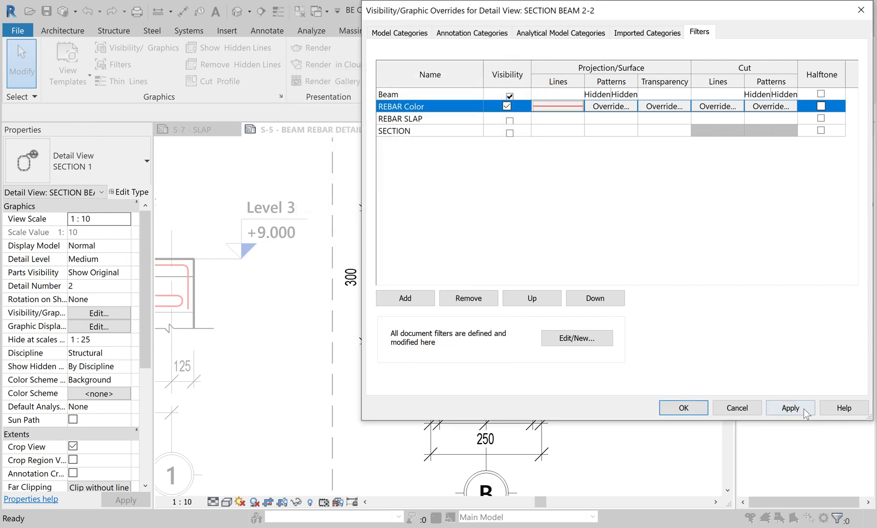
pyautogui.click(804, 408)
pyautogui.click(700, 408)
pyautogui.scroll(-2, 582, 333)
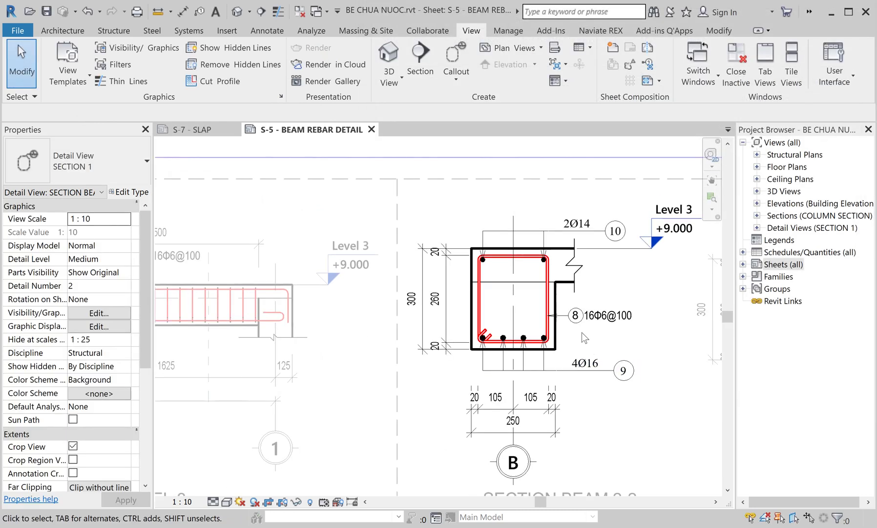
pyautogui.scroll(3, 582, 313)
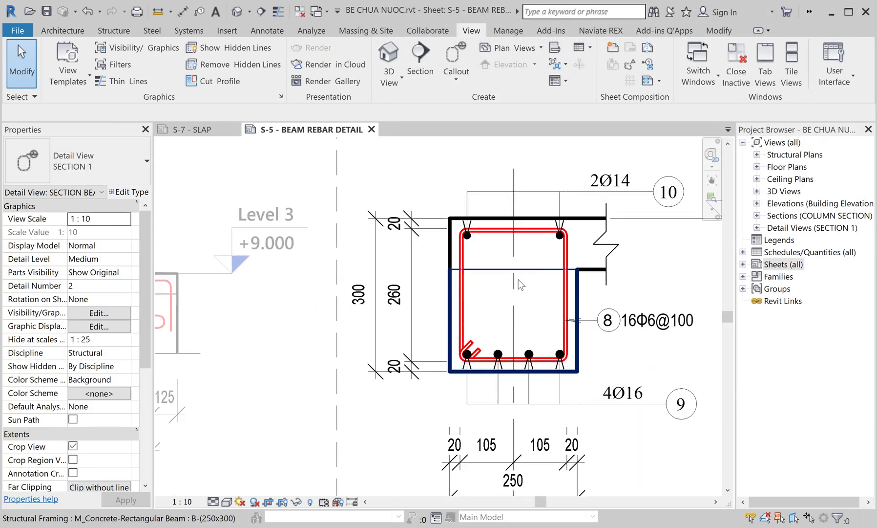
pyautogui.click(189, 503)
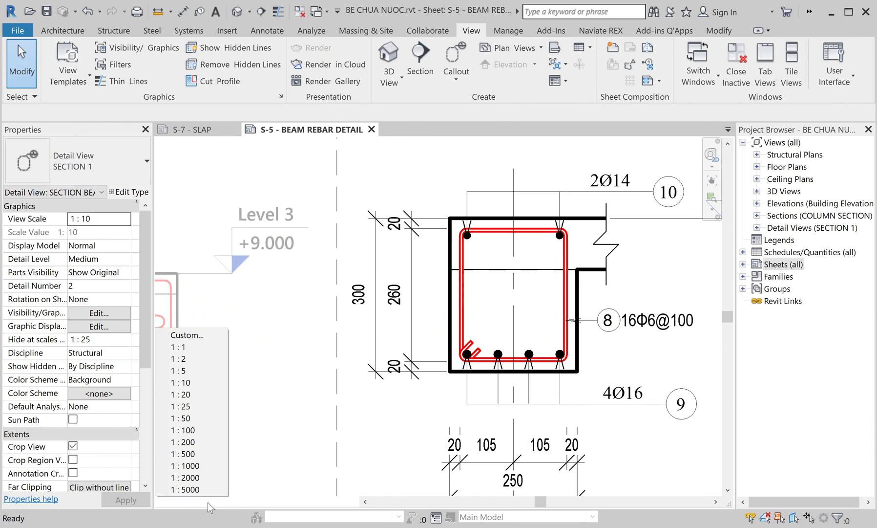
# - Set Section Beam 2-2 to Coarse detail and pan to show it beside Section Beam 3-3
pyautogui.click(213, 501)
pyautogui.click(227, 462)
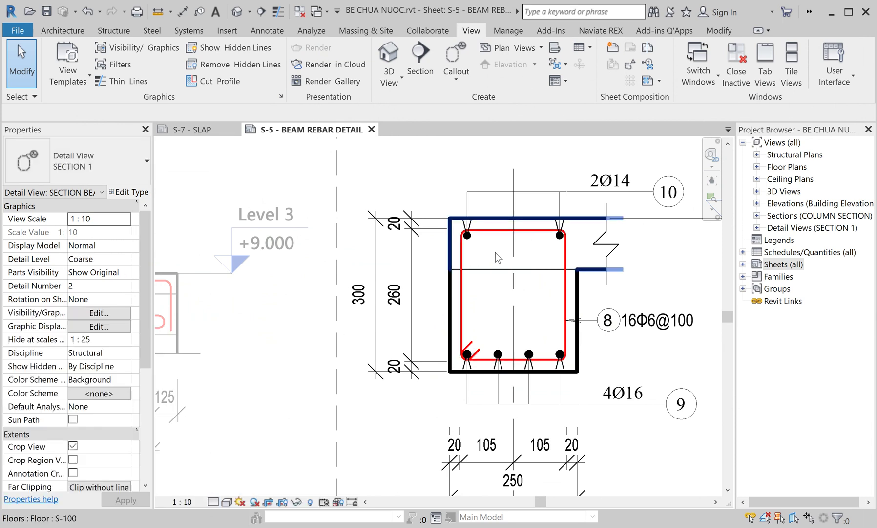
pyautogui.scroll(-1, 495, 252)
pyautogui.scroll(-1, 439, 273)
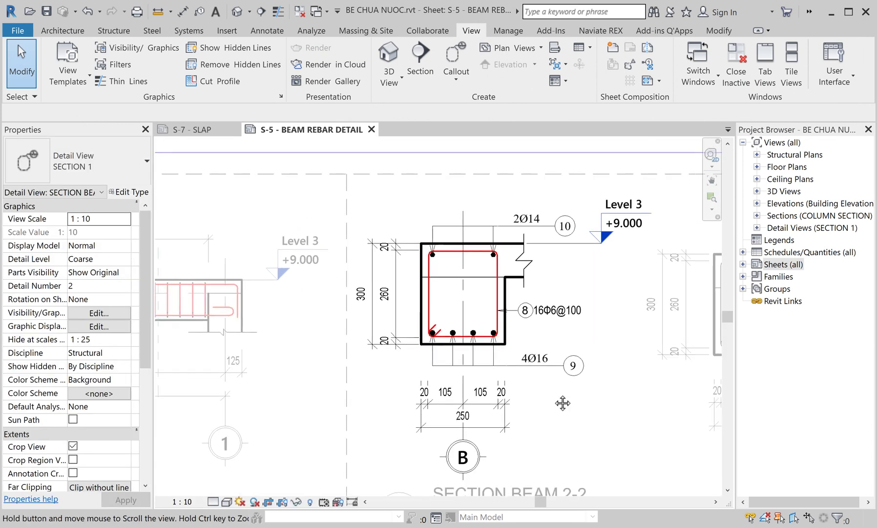
pyautogui.moveTo(563, 403); pyautogui.dragTo(504, 363, button='middle')
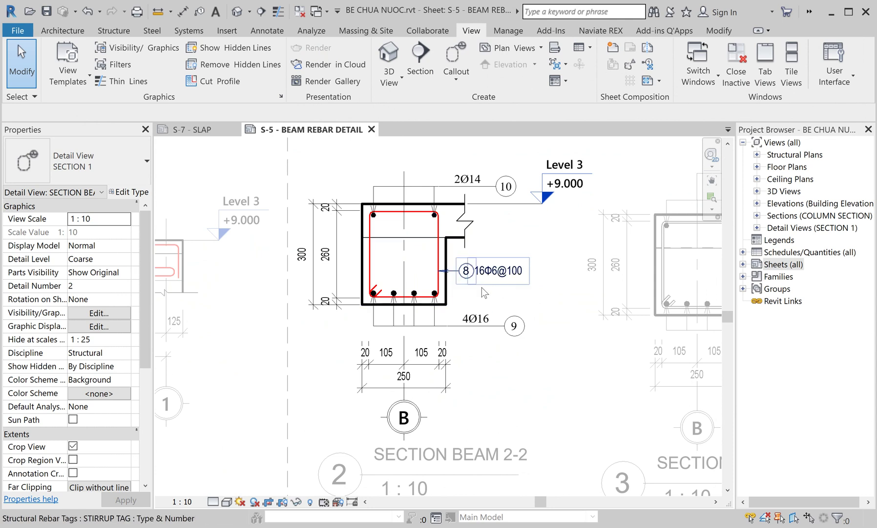
pyautogui.moveTo(482, 287); pyautogui.dragTo(420, 222, button='middle')
pyautogui.scroll(-1, 469, 274)
pyautogui.scroll(-1, 413, 260)
pyautogui.scroll(1, 412, 258)
pyautogui.scroll(1, 412, 258)
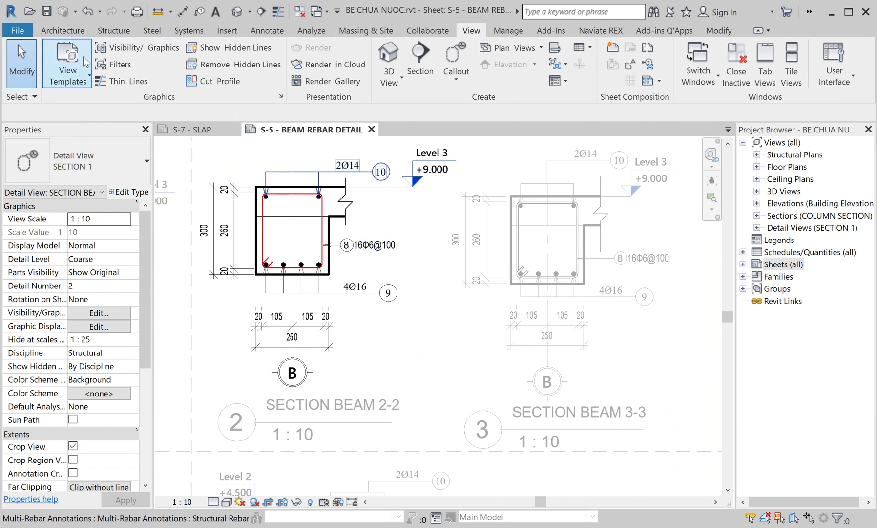
# - Create a view template named R from Section Beam 2-2's settings
pyautogui.click(72, 73)
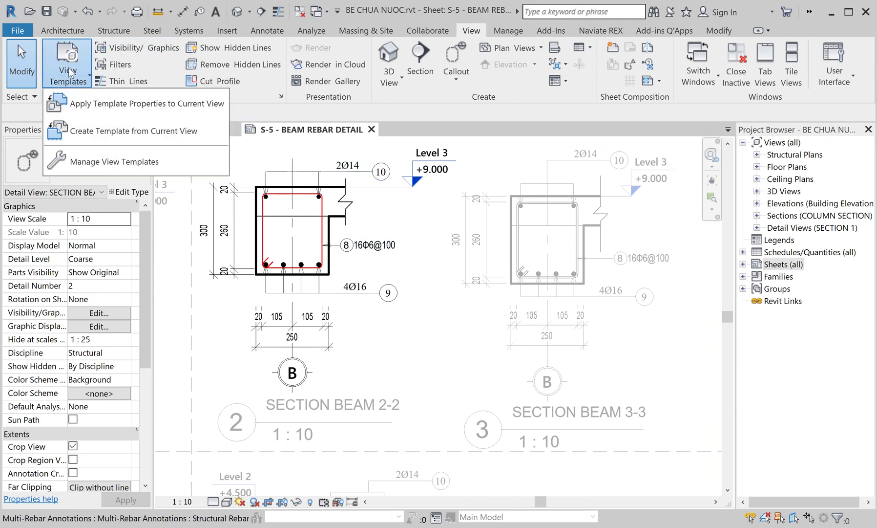
pyautogui.click(188, 139)
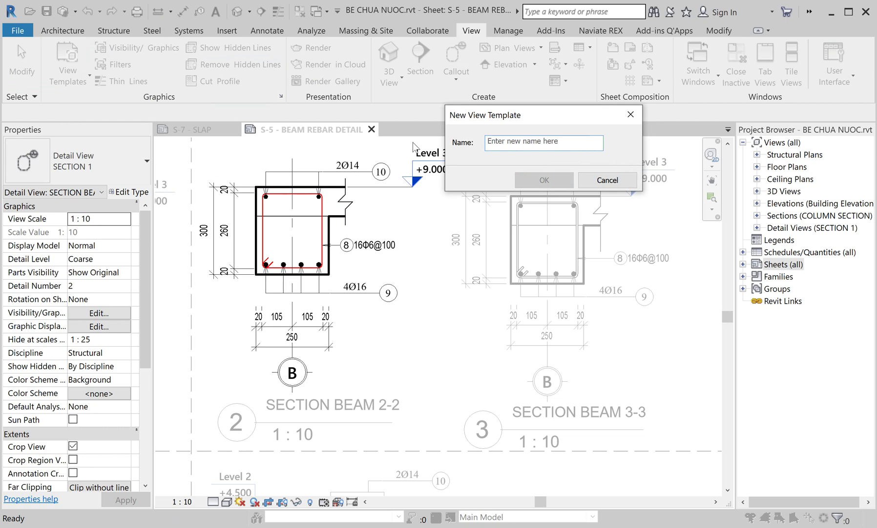
pyautogui.click(513, 143)
pyautogui.write('R')
pyautogui.moveTo(506, 145); pyautogui.dragTo(470, 143)
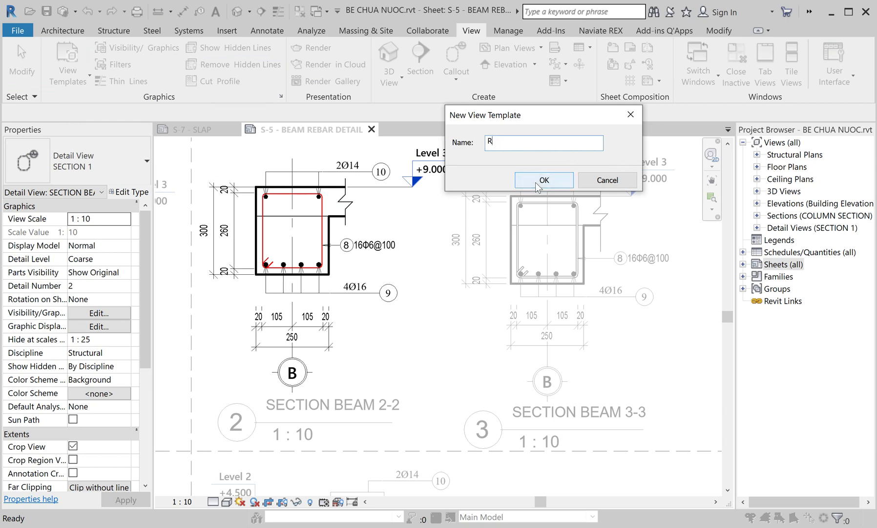
pyautogui.click(522, 180)
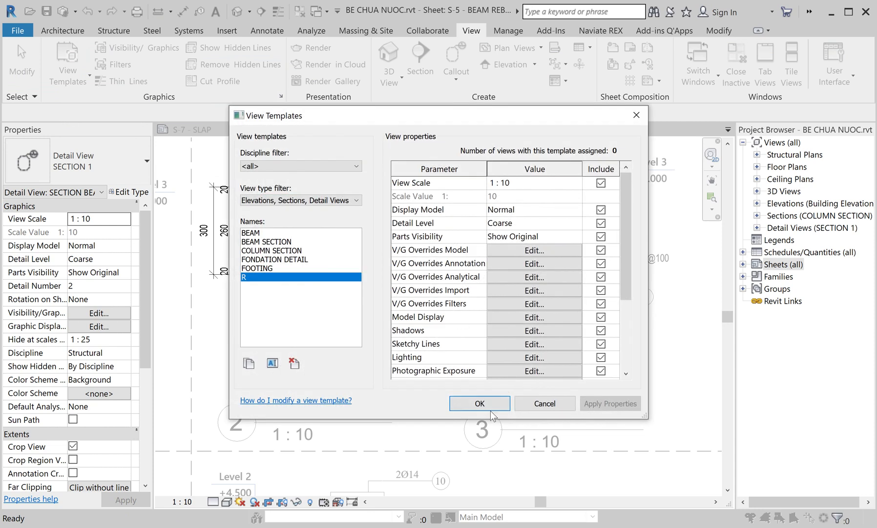
pyautogui.click(479, 402)
# - Deactivate Section Beam 2-2 and activate the Section Beam 3-3 viewport
pyautogui.rightClick(403, 334)
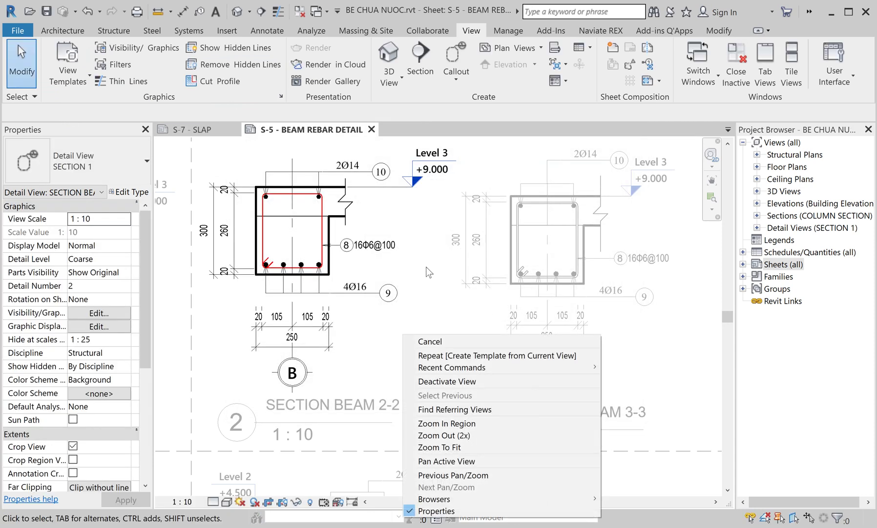
pyautogui.click(447, 381)
pyautogui.click(651, 229)
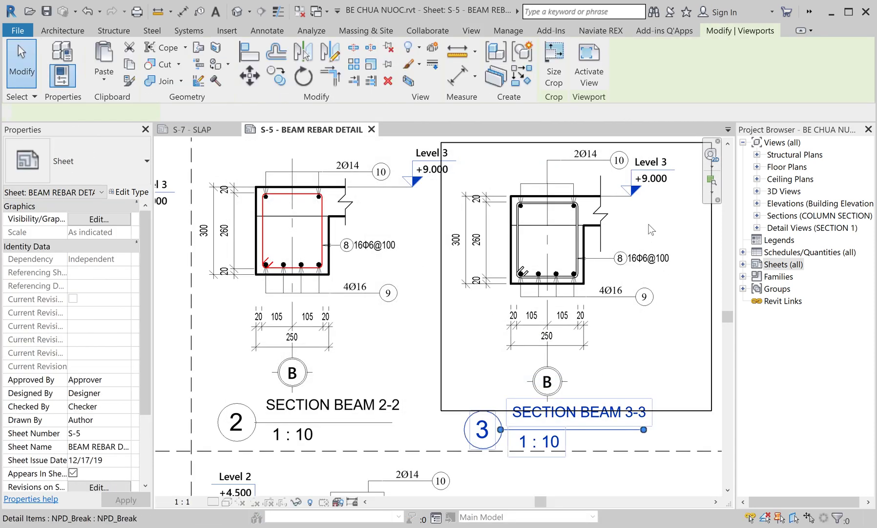
pyautogui.doubleClick(651, 229)
# - Apply the R template to Section Beam 3-3, then deactivate that view
pyautogui.click(70, 73)
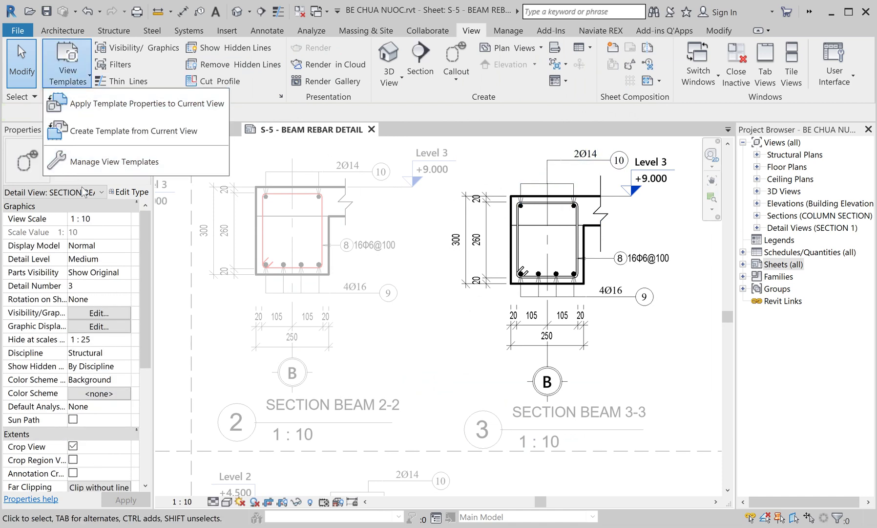
pyautogui.click(86, 112)
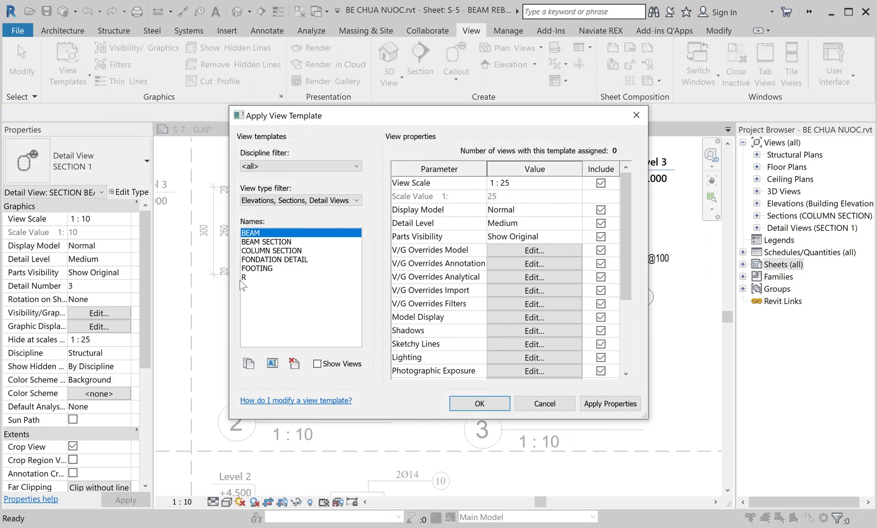
pyautogui.click(244, 277)
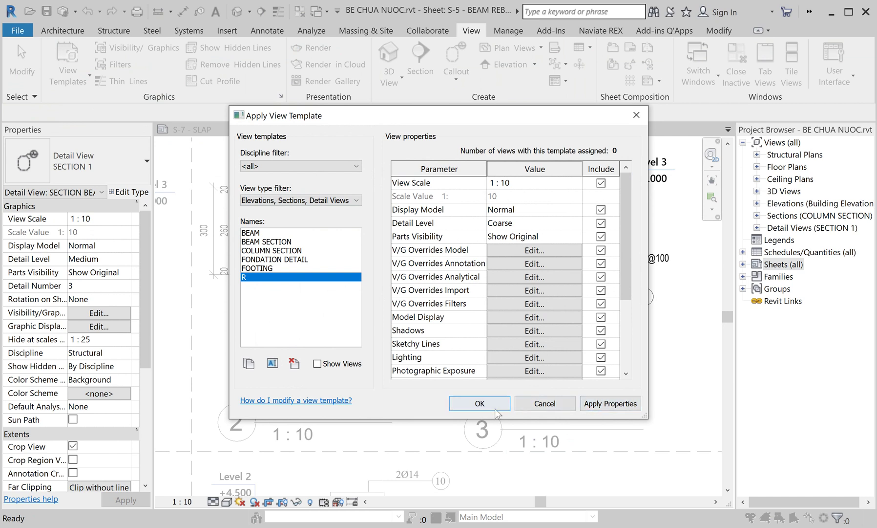
pyautogui.click(459, 403)
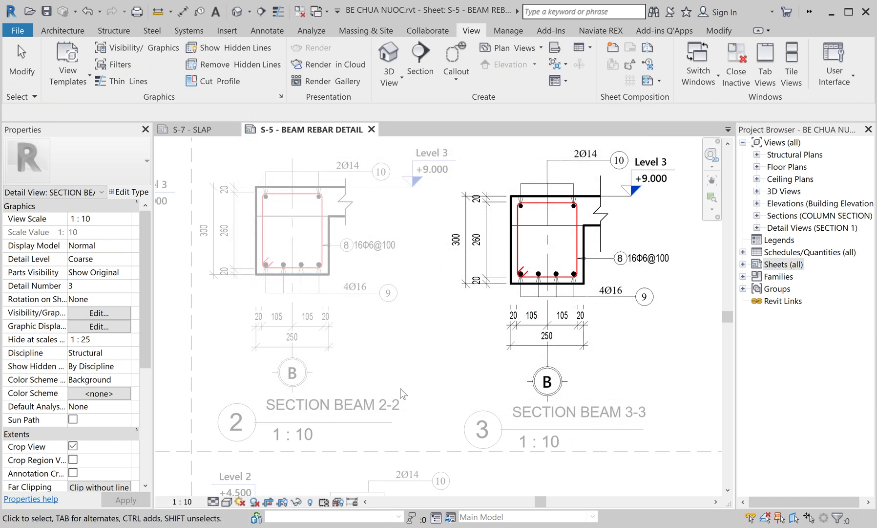
pyautogui.rightClick(424, 167)
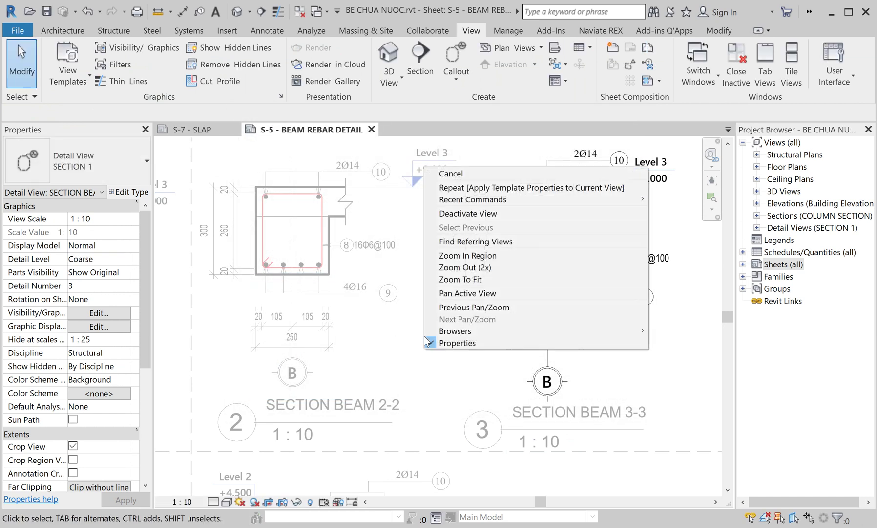
pyautogui.click(453, 214)
# - Activate the Level 2 beam section, apply the R template, and deactivate it
pyautogui.scroll(-2, 424, 284)
pyautogui.moveTo(417, 256)
pyautogui.mouseDown(button='middle')
pyautogui.moveTo(452, 177)
pyautogui.moveTo(357, 256)
pyautogui.mouseUp(button='middle')
pyautogui.scroll(2, 353, 260)
pyautogui.scroll(2, 369, 267)
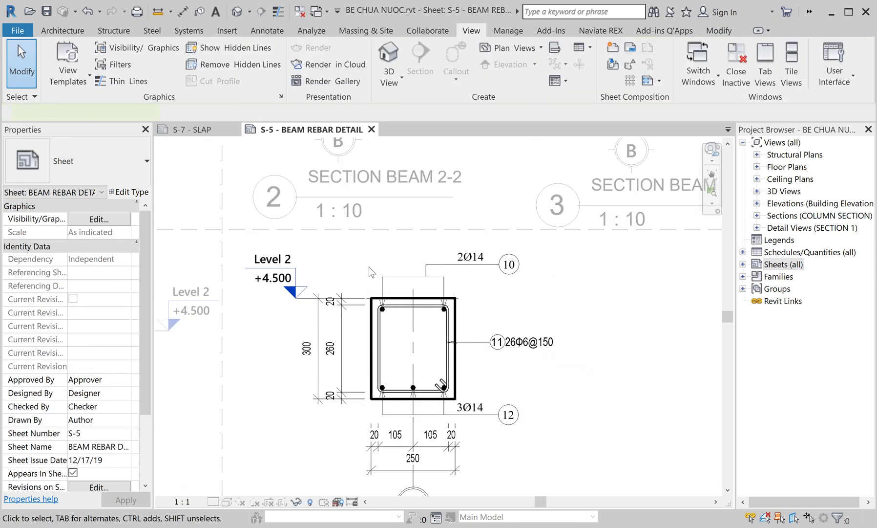
pyautogui.doubleClick(369, 267)
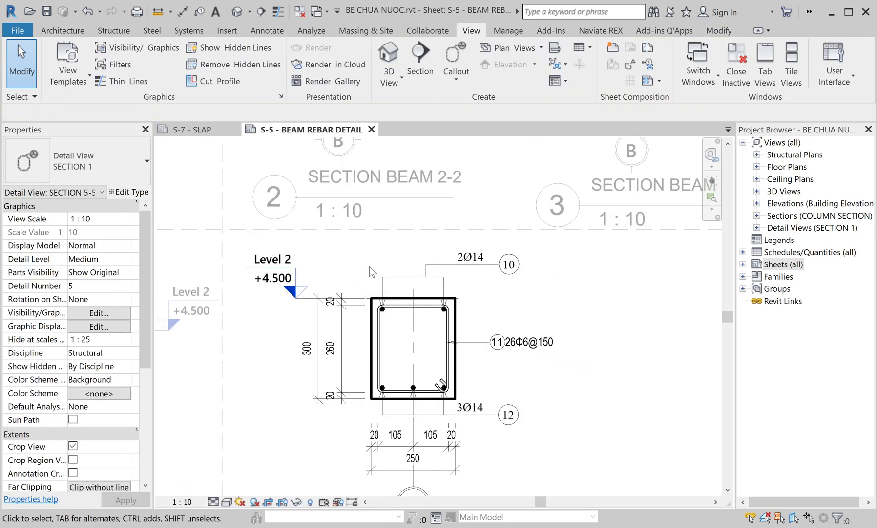
pyautogui.click(67, 66)
pyautogui.click(117, 99)
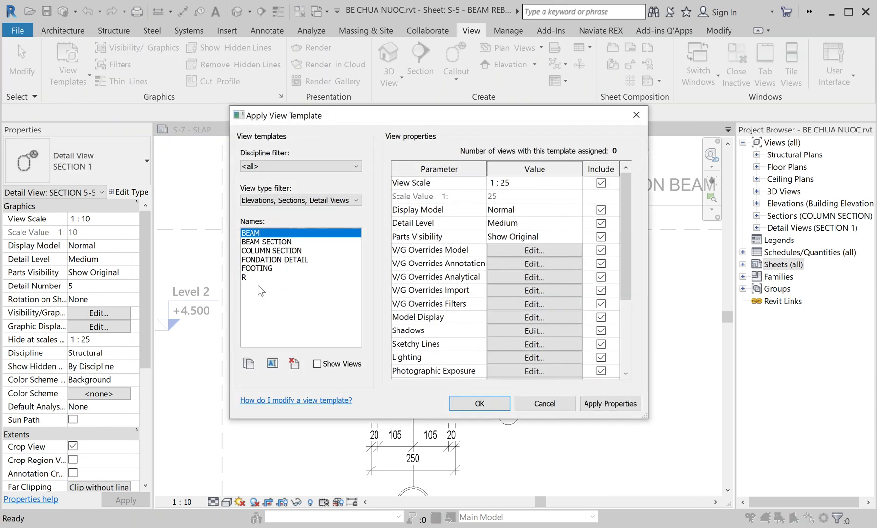
pyautogui.click(258, 277)
pyautogui.click(490, 405)
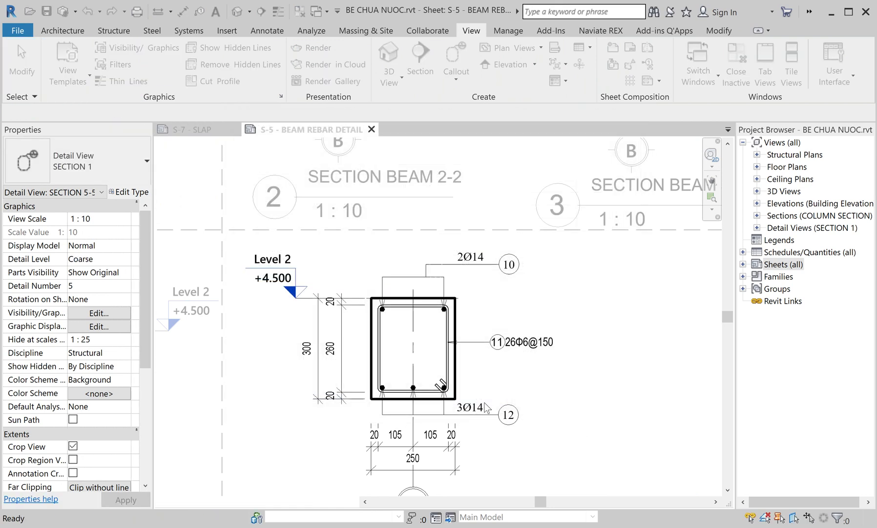
pyautogui.rightClick(505, 287)
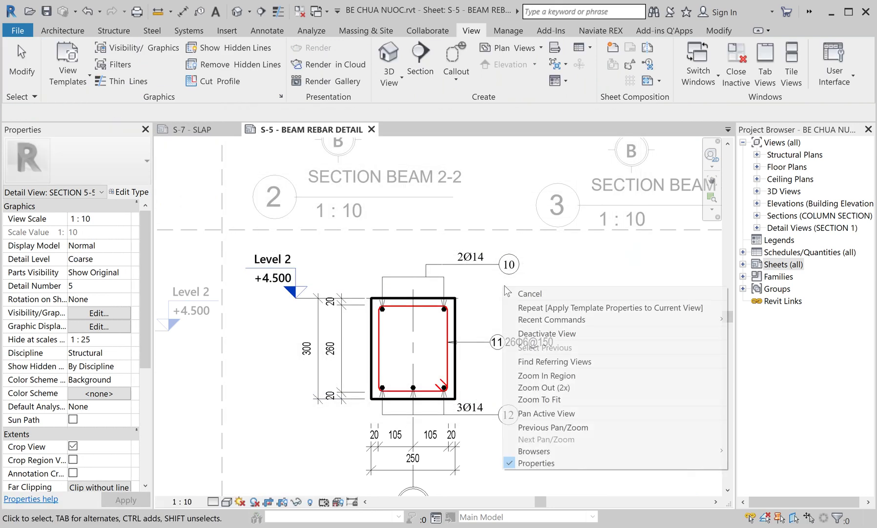
pyautogui.click(547, 333)
pyautogui.scroll(-3, 522, 310)
# - Pan across sheet S-5 and cancel the stray RH hidden-line command
pyautogui.moveTo(503, 199); pyautogui.dragTo(454, 230, button='middle')
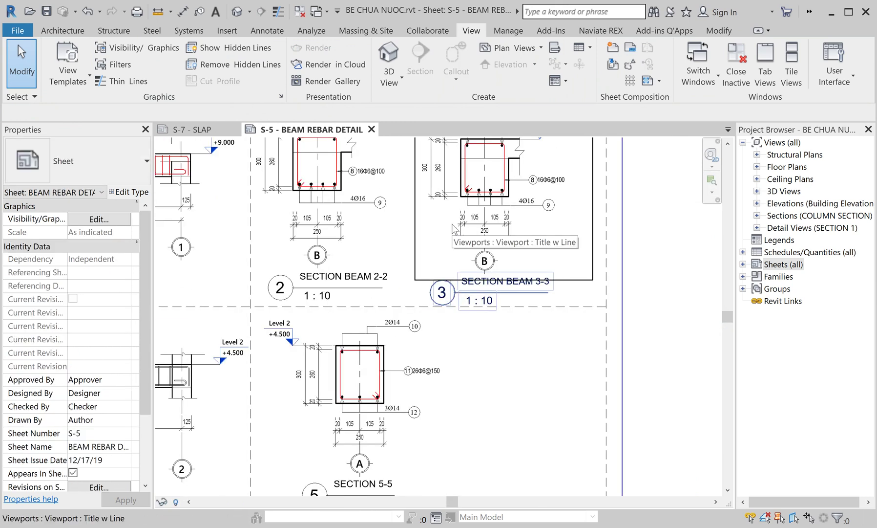
pyautogui.press('r')
pyautogui.press('h')
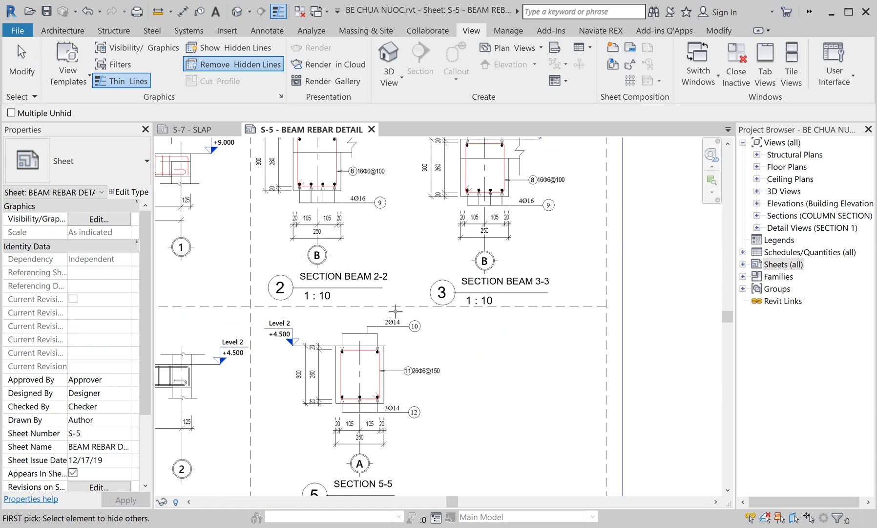
pyautogui.scroll(1, 395, 310)
pyautogui.press('Escape')
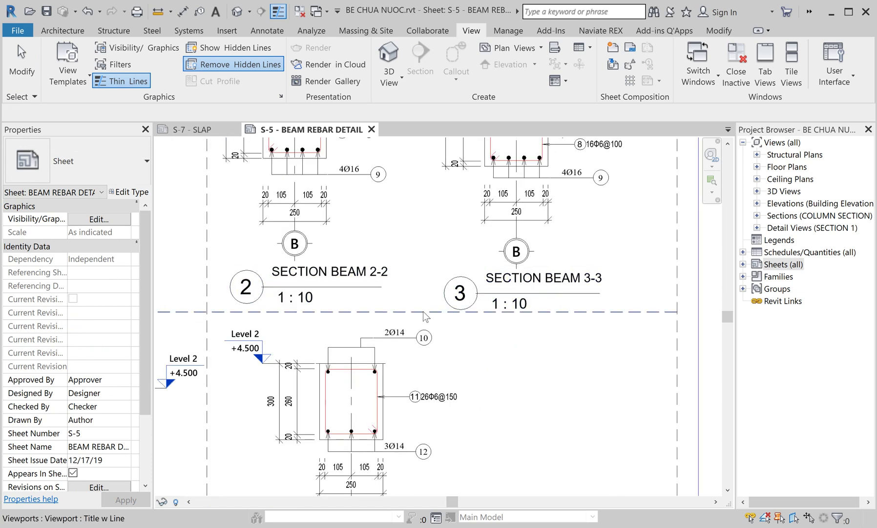
pyautogui.press('Escape')
pyautogui.scroll(2, 382, 374)
pyautogui.scroll(-1, 425, 346)
# - Turn off thin lines so Sections Beam 2-2 and 3-3 show true line weights
pyautogui.moveTo(426, 345)
pyautogui.mouseDown(button='middle')
pyautogui.moveTo(428, 323)
pyautogui.moveTo(426, 488)
pyautogui.moveTo(425, 407)
pyautogui.mouseUp(button='middle')
pyautogui.moveTo(395, 152)
pyautogui.mouseDown(button='middle')
pyautogui.moveTo(394, 255)
pyautogui.moveTo(403, 210)
pyautogui.mouseUp(button='middle')
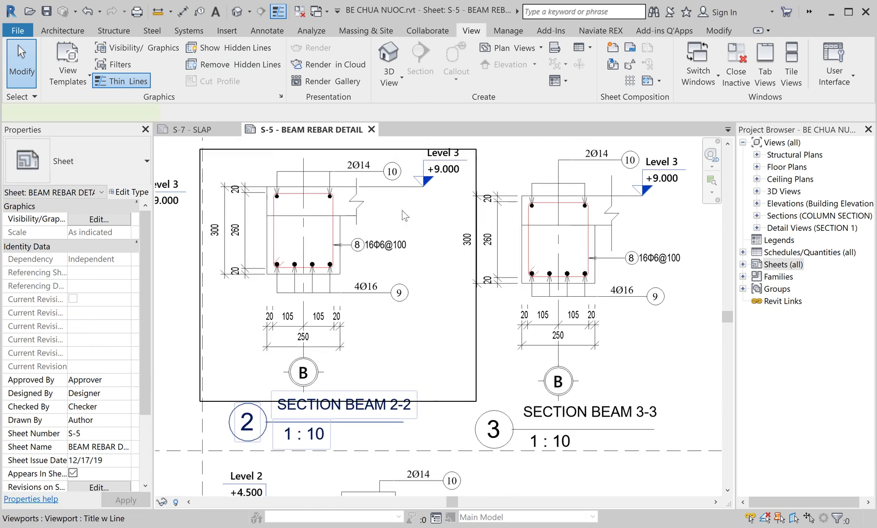
pyautogui.click(402, 209)
pyautogui.click(278, 11)
pyautogui.press('Escape')
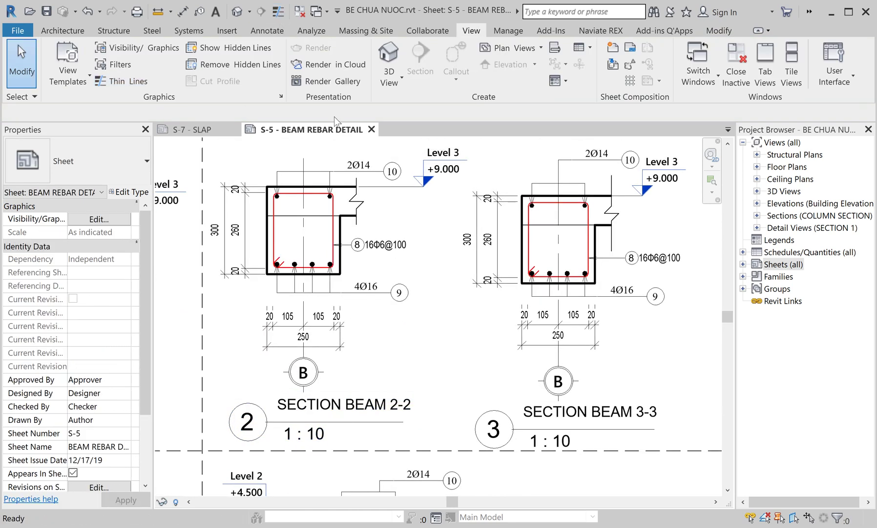
pyautogui.scroll(3, 552, 209)
pyautogui.scroll(2, 553, 202)
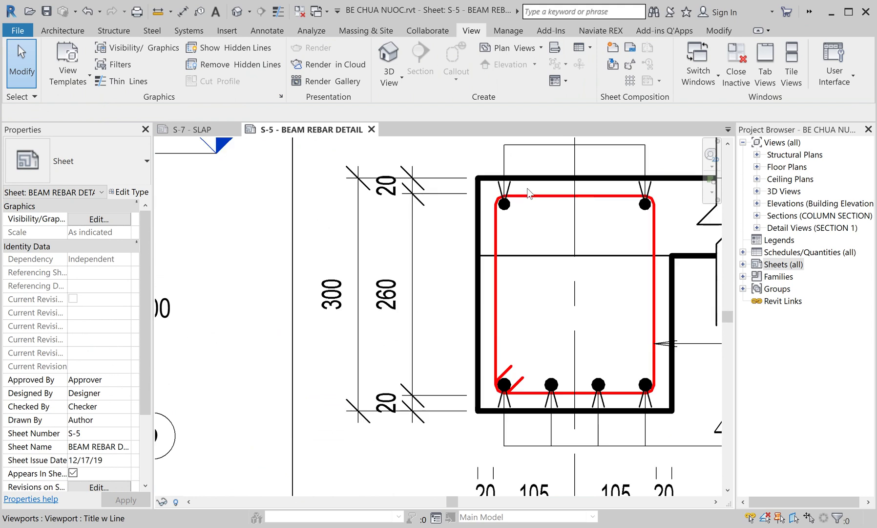
pyautogui.scroll(-3, 553, 202)
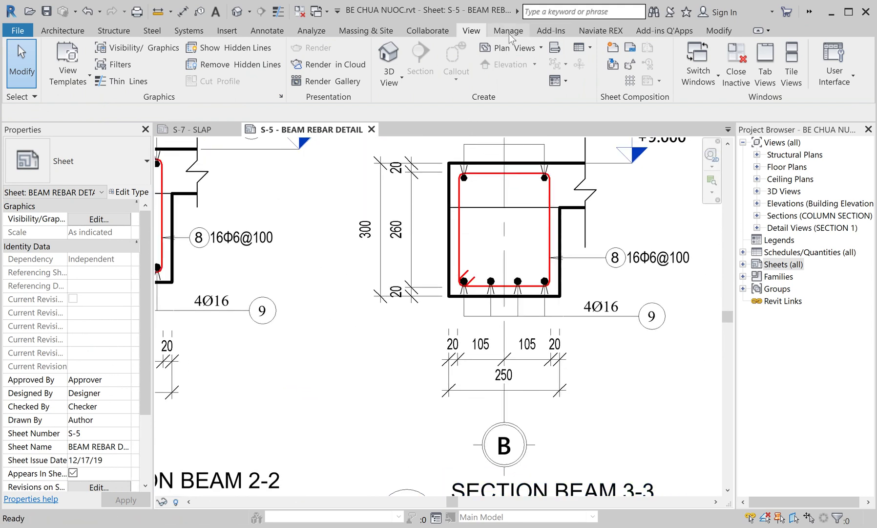
# - Open Line Weights from Manage > Additional Settings and enlarge the dialog to show all 16 weights
pyautogui.click(509, 30)
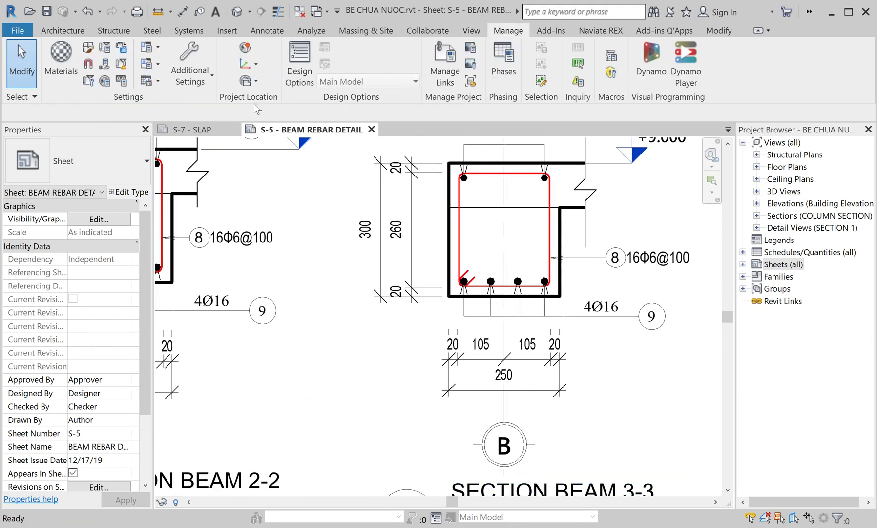
pyautogui.click(212, 83)
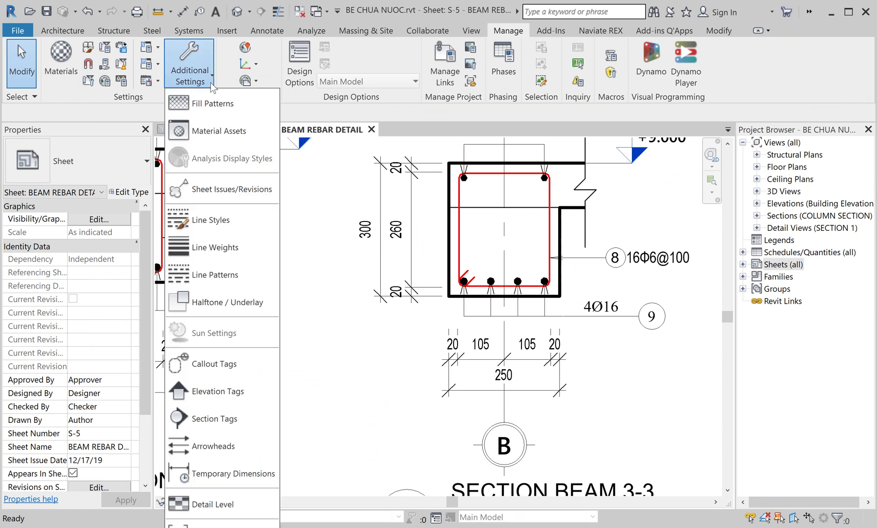
pyautogui.click(224, 251)
pyautogui.moveTo(367, 163)
pyautogui.mouseDown()
pyautogui.moveTo(403, 91)
pyautogui.moveTo(387, 72)
pyautogui.mouseUp()
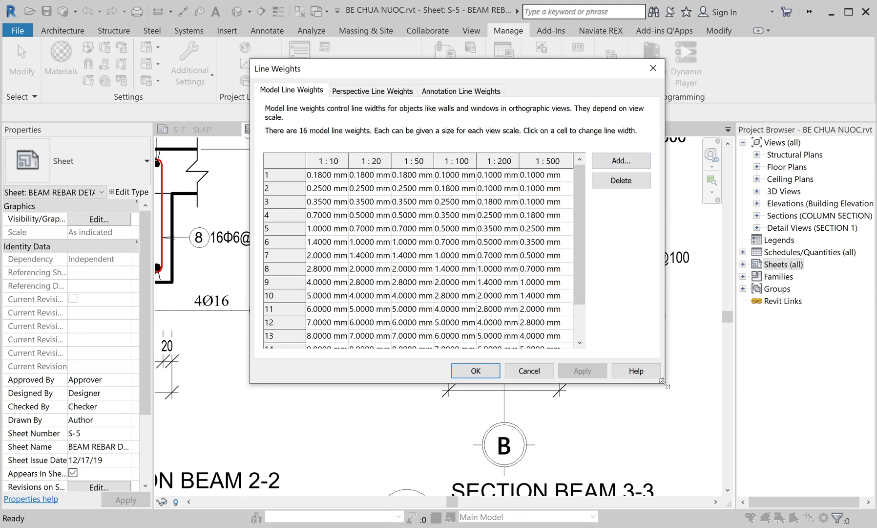
pyautogui.moveTo(663, 381)
pyautogui.mouseDown()
pyautogui.moveTo(749, 402)
pyautogui.moveTo(776, 459)
pyautogui.mouseUp()
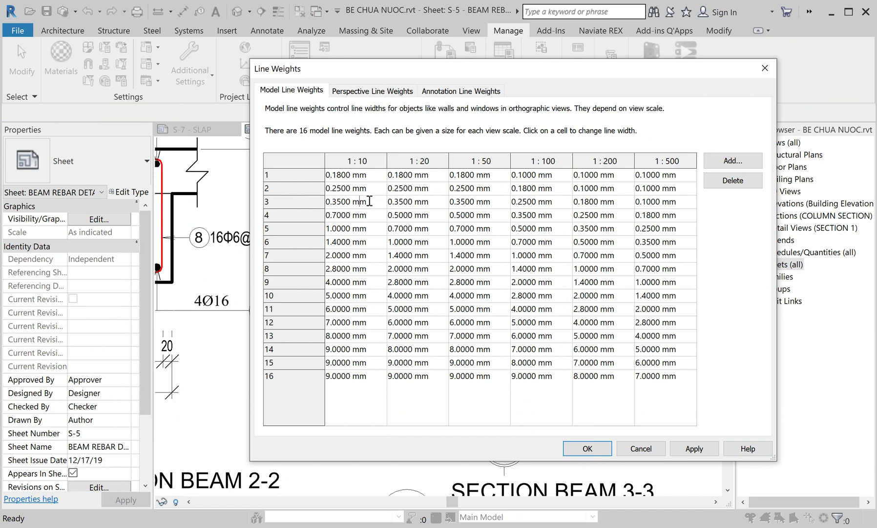
# - Inspect the model line widths for weight 3 at 1:10 and weight 4 at 1:500
pyautogui.doubleClick(337, 201)
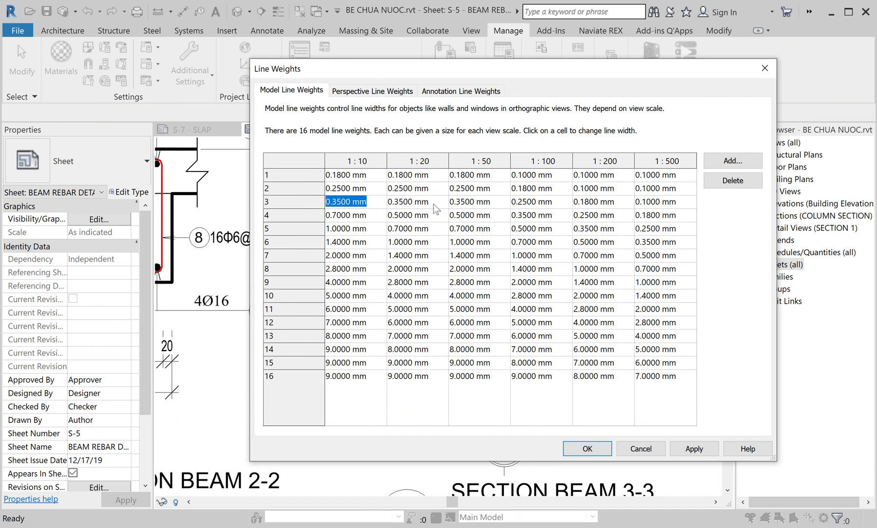
pyautogui.doubleClick(667, 216)
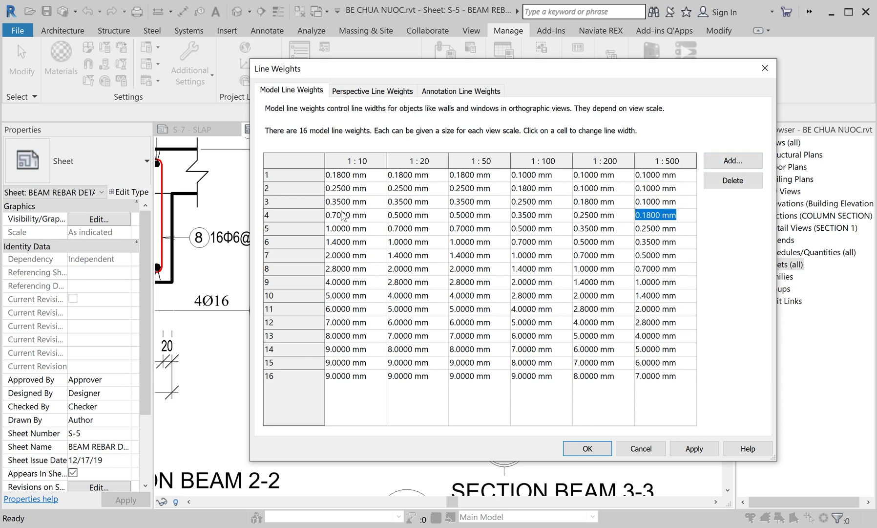
pyautogui.click(328, 215)
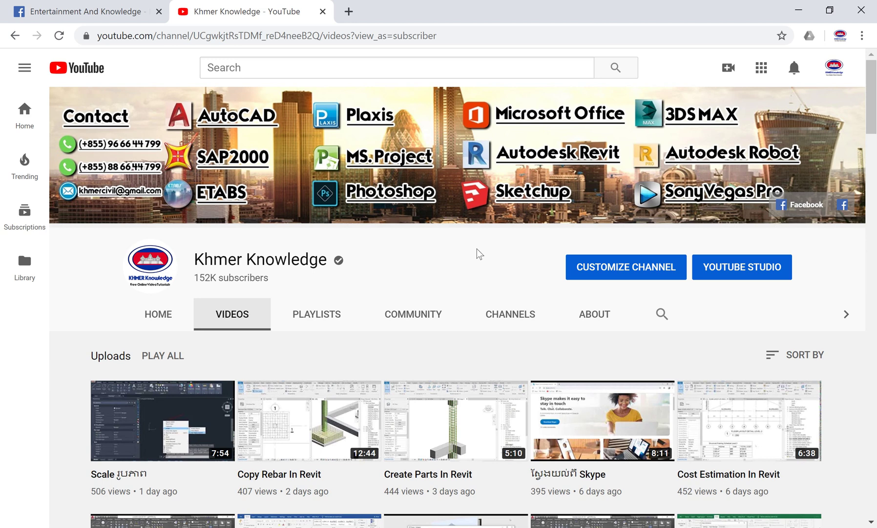
pyautogui.scroll(-4, 478, 251)
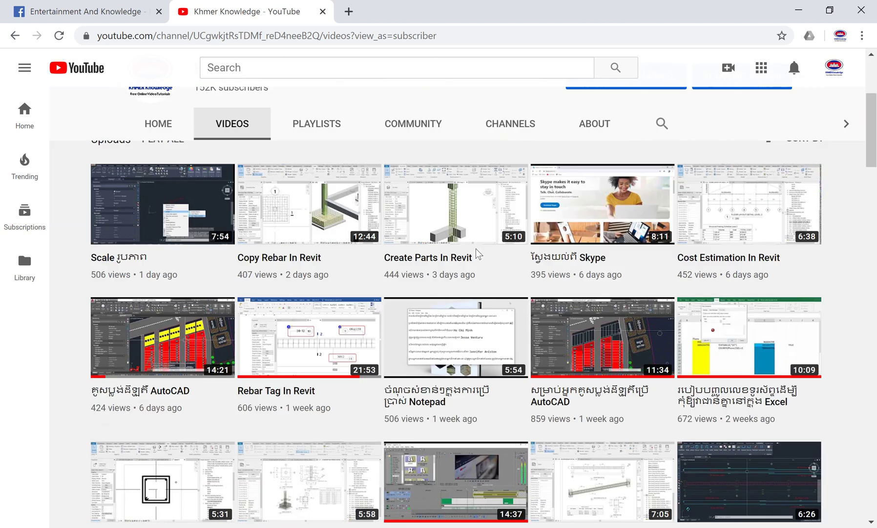
pyautogui.scroll(-1, 478, 251)
pyautogui.scroll(3, 476, 252)
pyautogui.scroll(2, 475, 253)
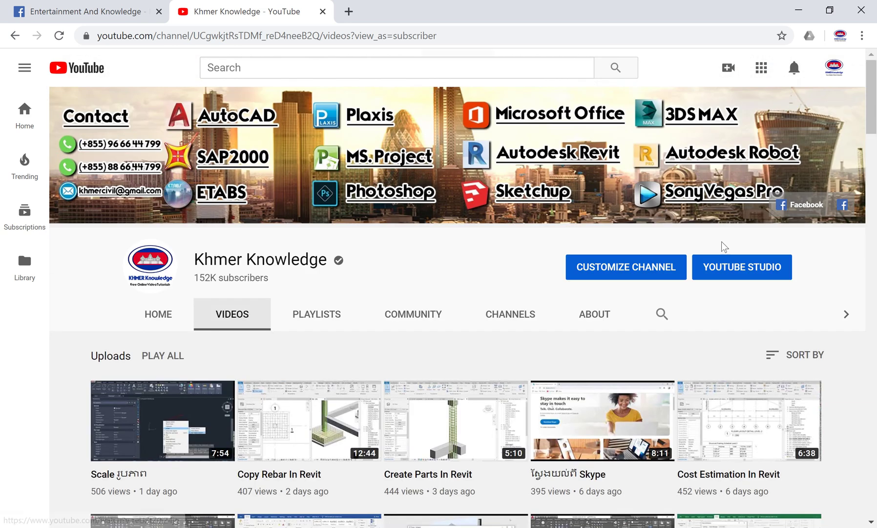
pyautogui.scroll(-4, 432, 242)
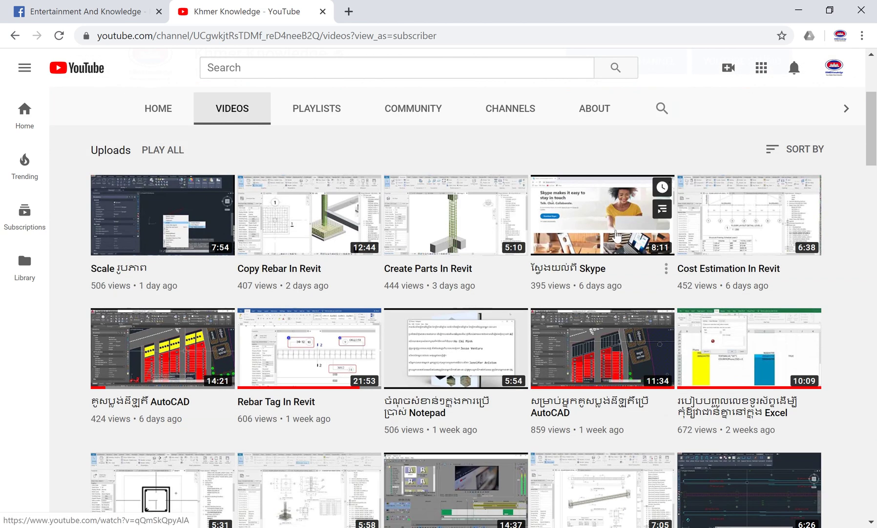